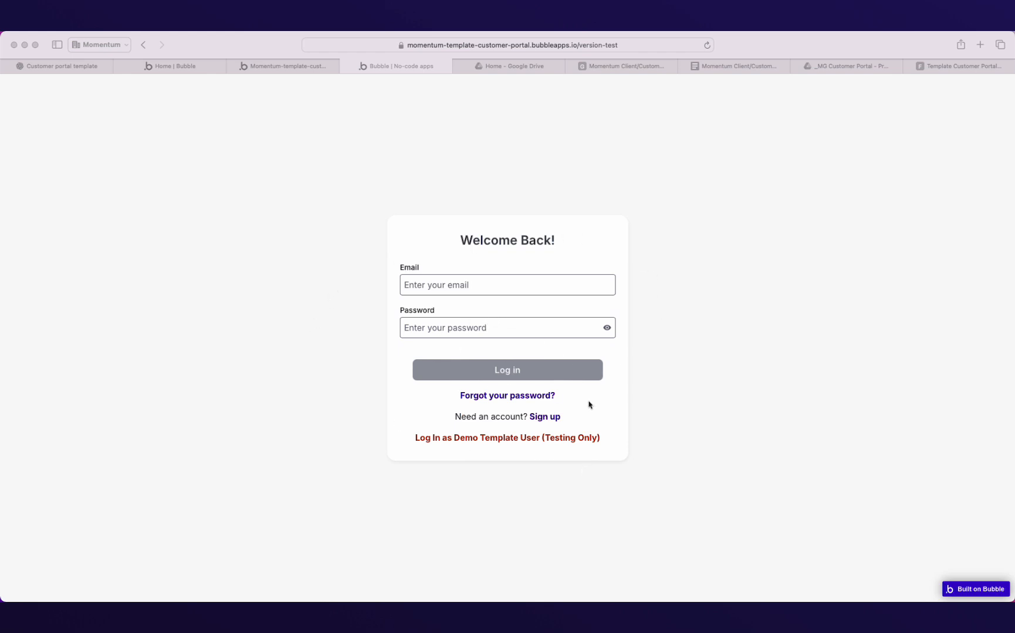
Go to the sign-up form and back, then log in as the Demo Template User (Testing Only).
{"action": "left_click", "coordinate": [544, 417]}
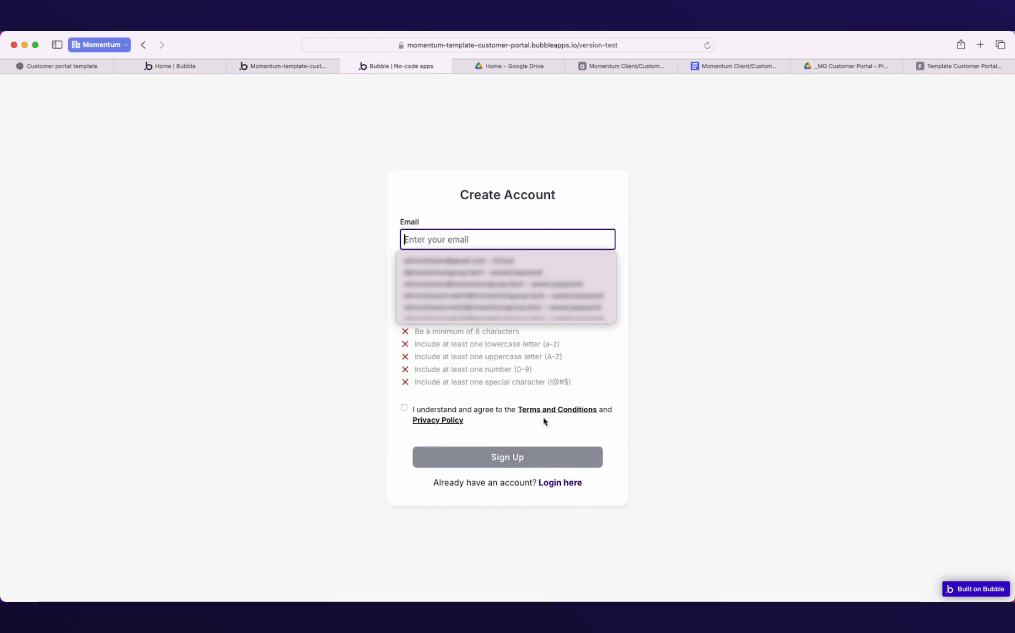
{"action": "left_click", "coordinate": [363, 327]}
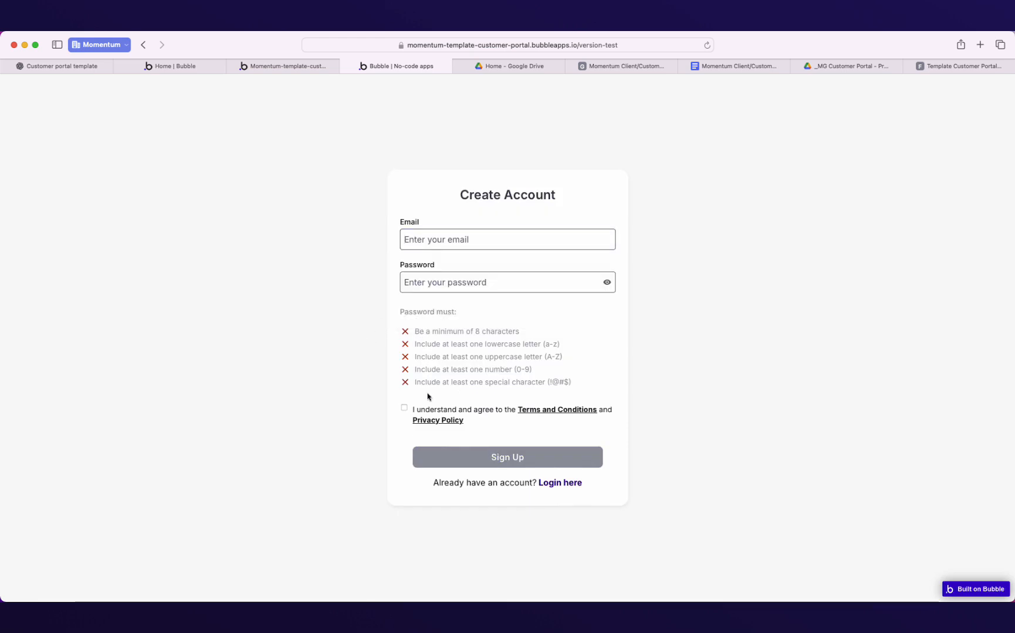
{"action": "left_click", "coordinate": [577, 483]}
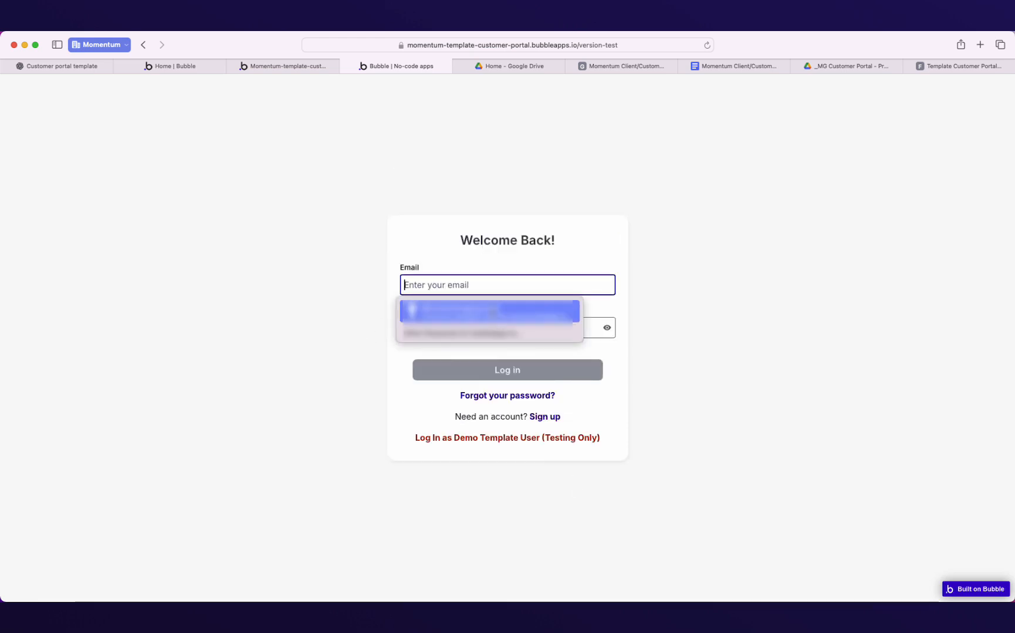
{"action": "left_click", "coordinate": [383, 257]}
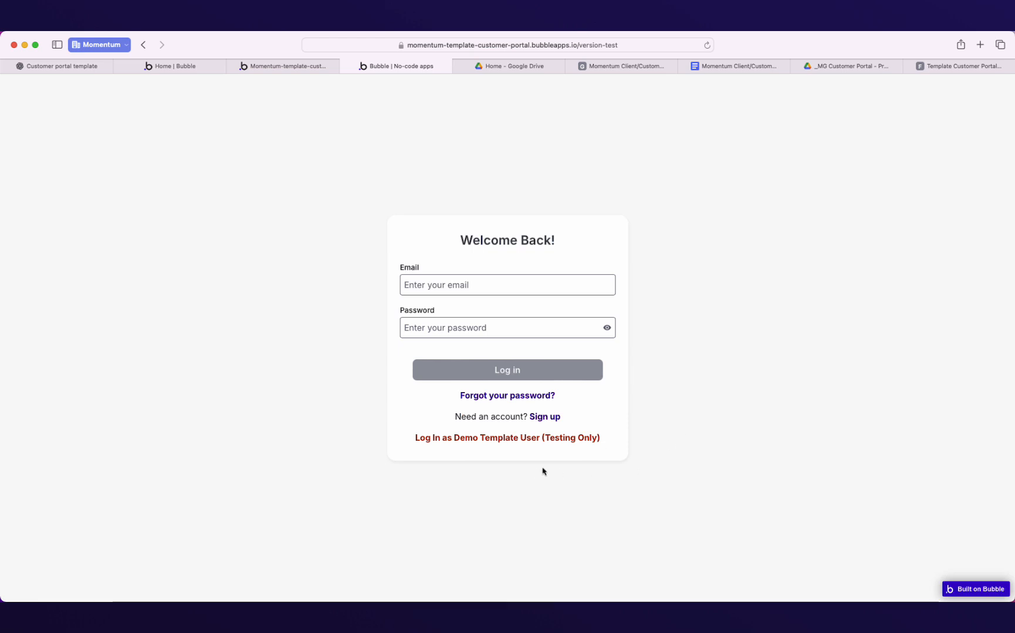
{"action": "left_click", "coordinate": [506, 439]}
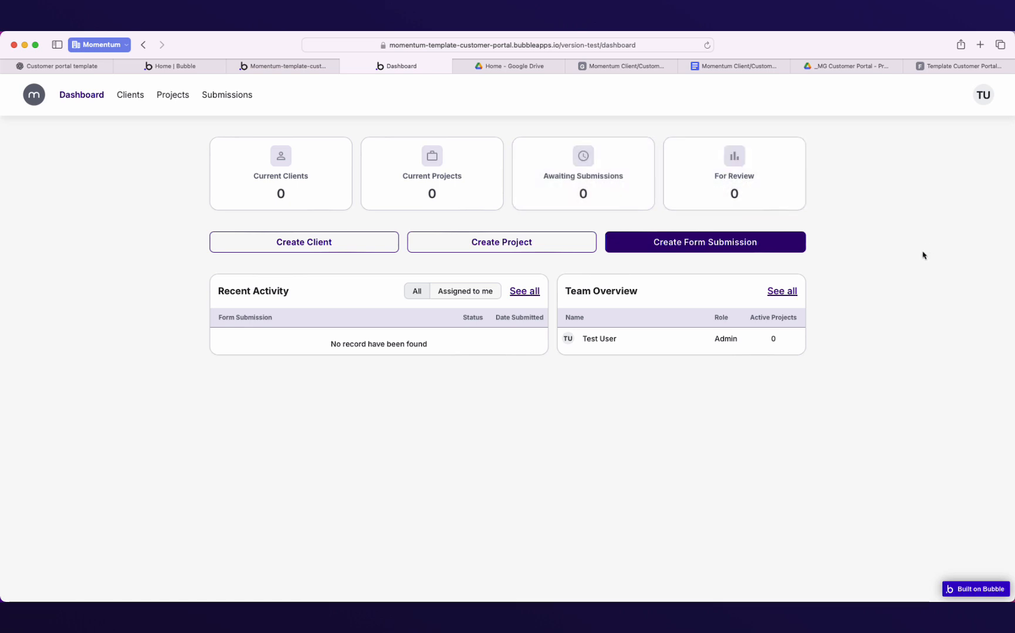
Start a new client with the Dashboard's Create Client button.
{"action": "left_click", "coordinate": [291, 244]}
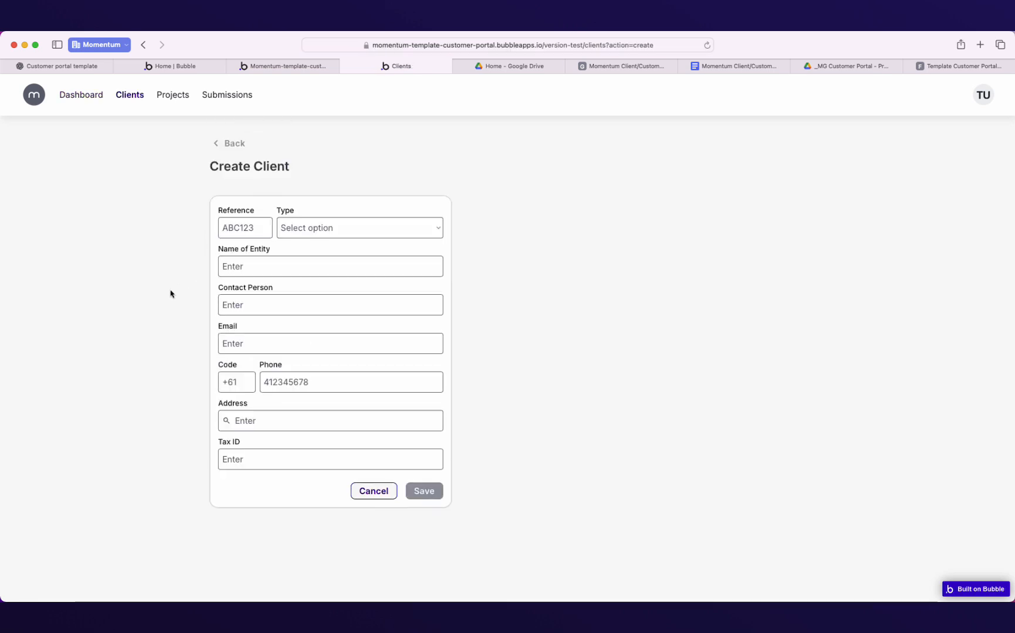
Enter reference MG, client type Retail and entity name Momentum Group.
{"action": "left_click", "coordinate": [257, 230]}
{"action": "type", "text": "MG"}
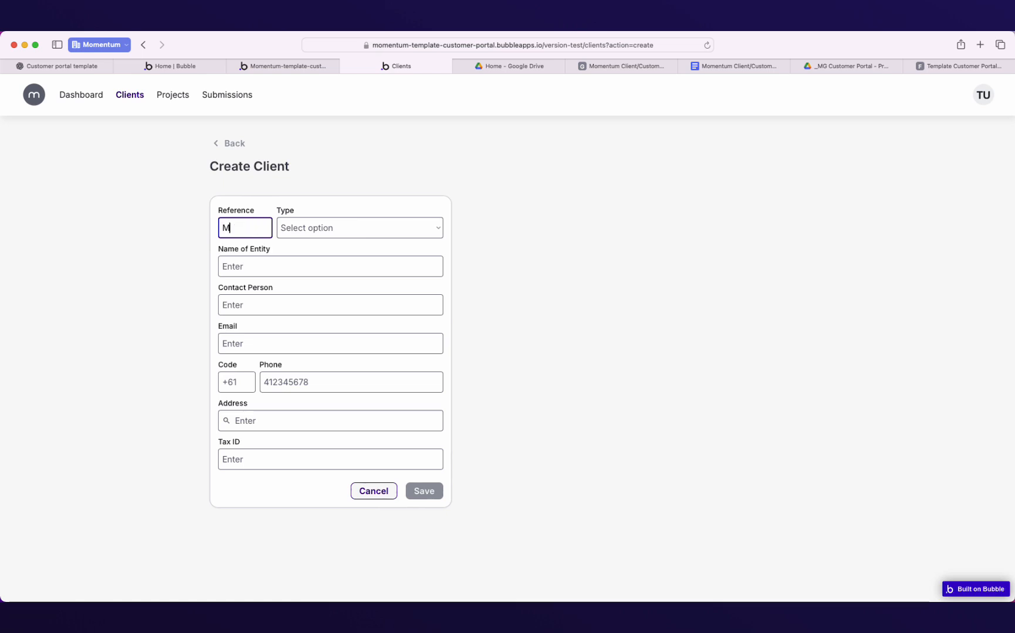
{"action": "left_click", "coordinate": [295, 230]}
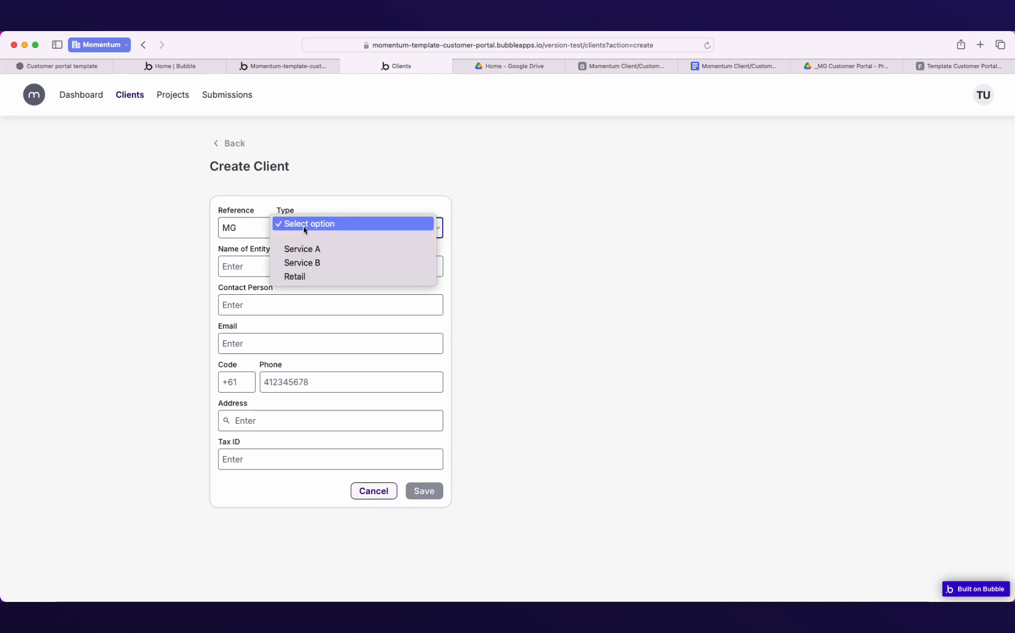
{"action": "left_click", "coordinate": [302, 279]}
{"action": "left_click", "coordinate": [279, 266]}
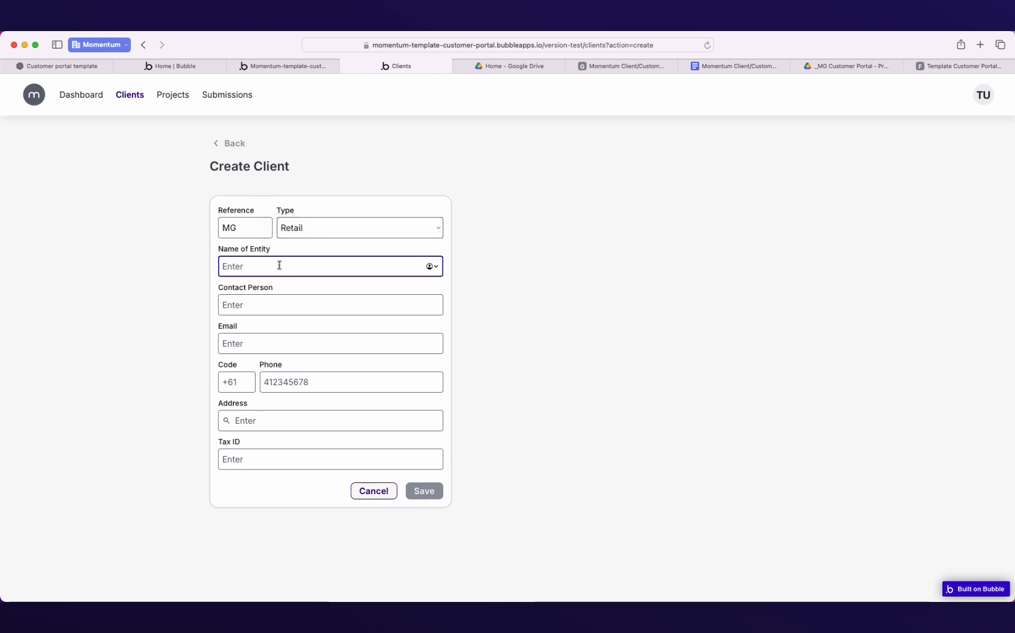
{"action": "type", "text": "Momentum Group"}
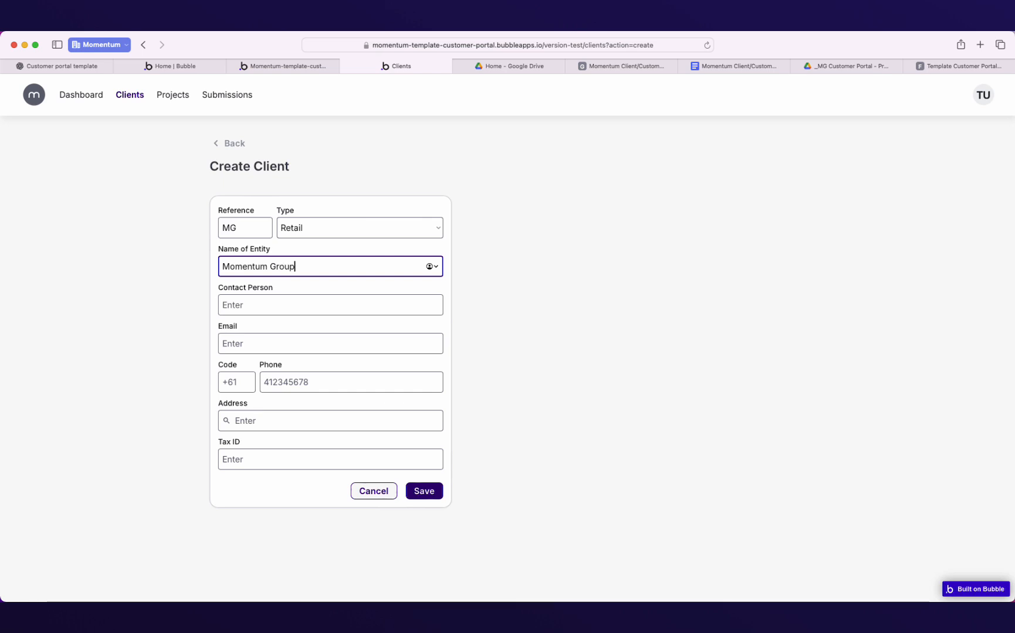
Enter the contact person's name and email address, retyping the mistyped email.
{"action": "left_click", "coordinate": [243, 305]}
{"action": "type", "text": "Will"}
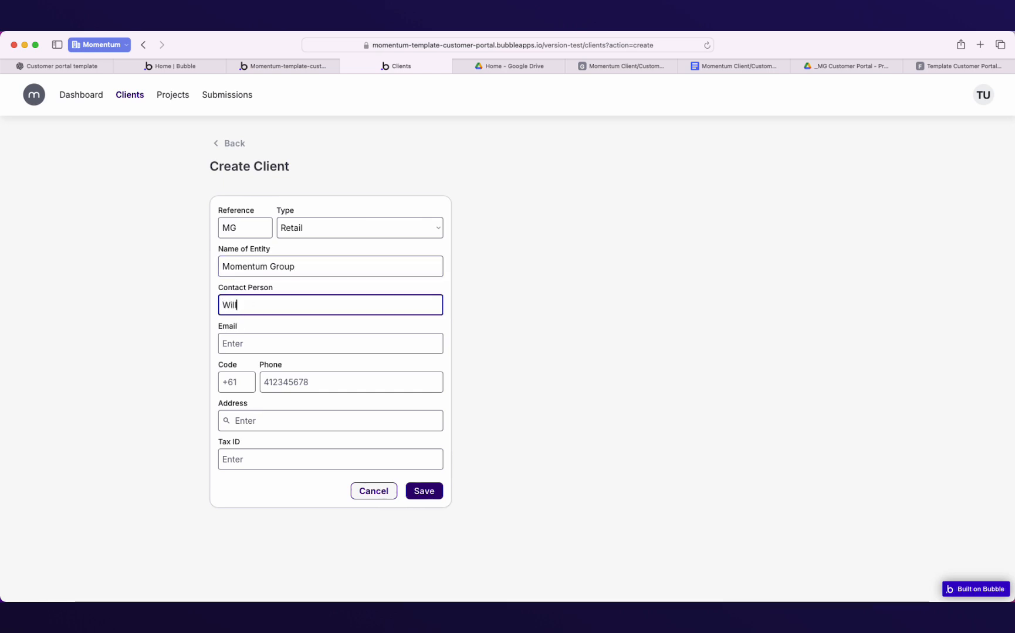
{"action": "left_click", "coordinate": [244, 350]}
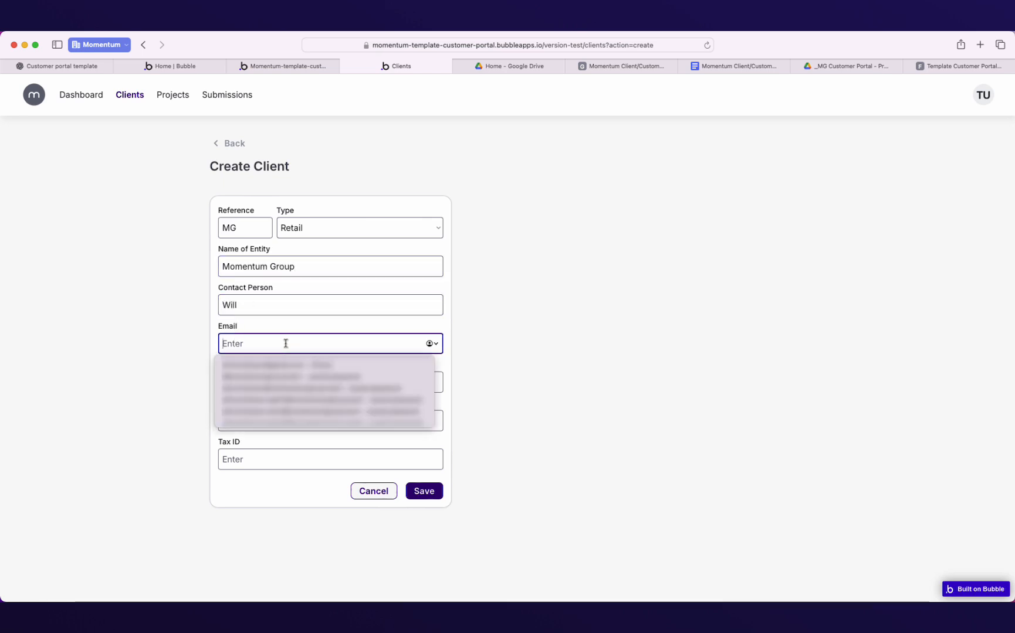
{"action": "type", "text": "t@"}
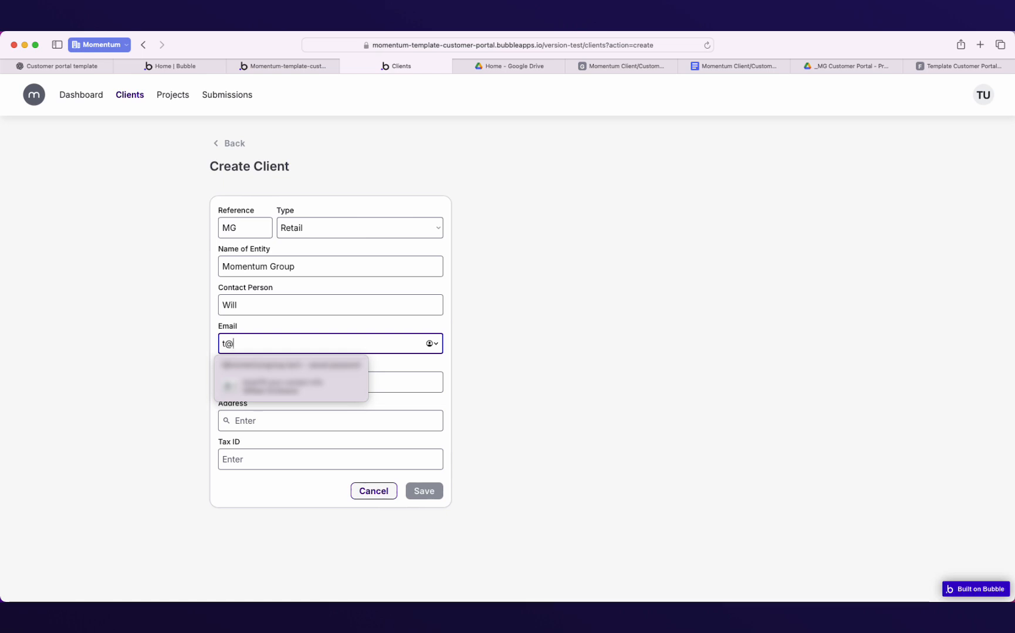
{"action": "type", "text": "momen"}
{"action": "key", "text": "BackSpace"}
{"action": "key", "text": "BackSpace"}
{"action": "key", "text": "BackSpace"}
{"action": "key", "text": "super+a"}
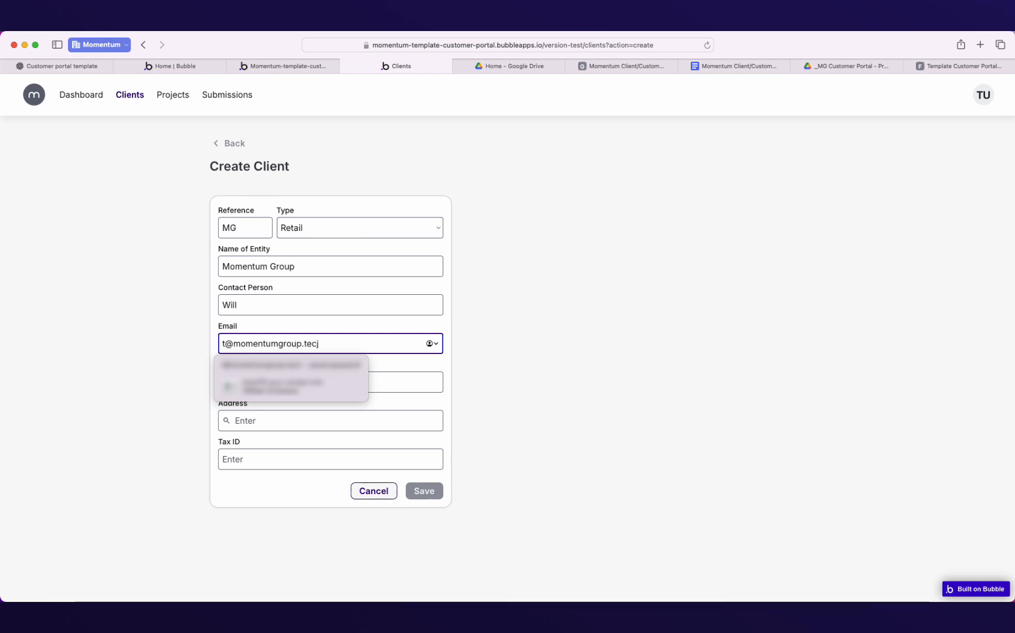
{"action": "left_click", "coordinate": [540, 371]}
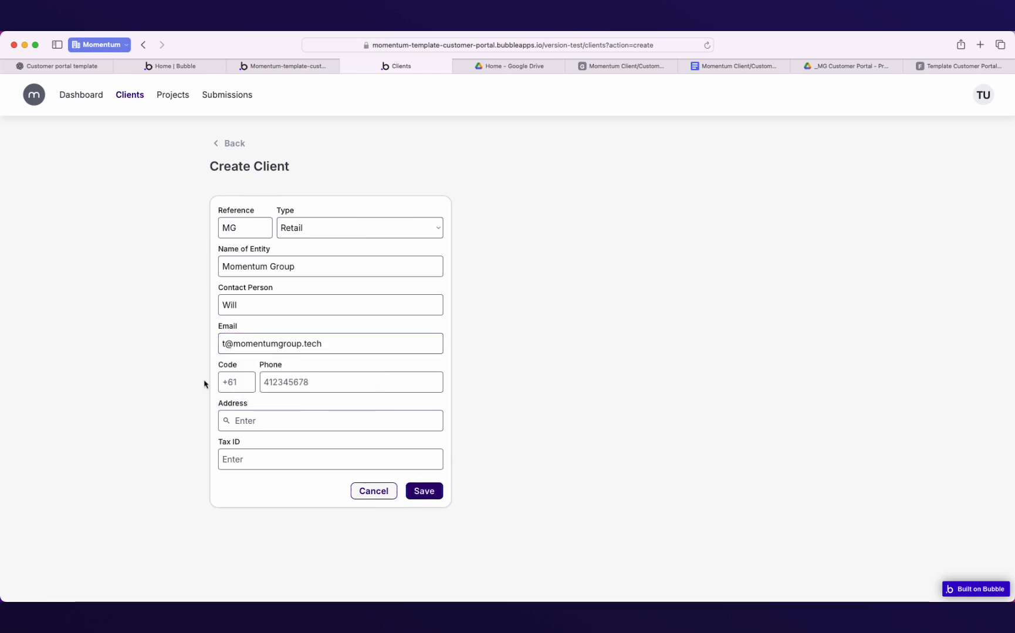
Fill in the client's phone number, postal address and tax ID.
{"action": "left_click", "coordinate": [227, 382]}
{"action": "left_click", "coordinate": [279, 387]}
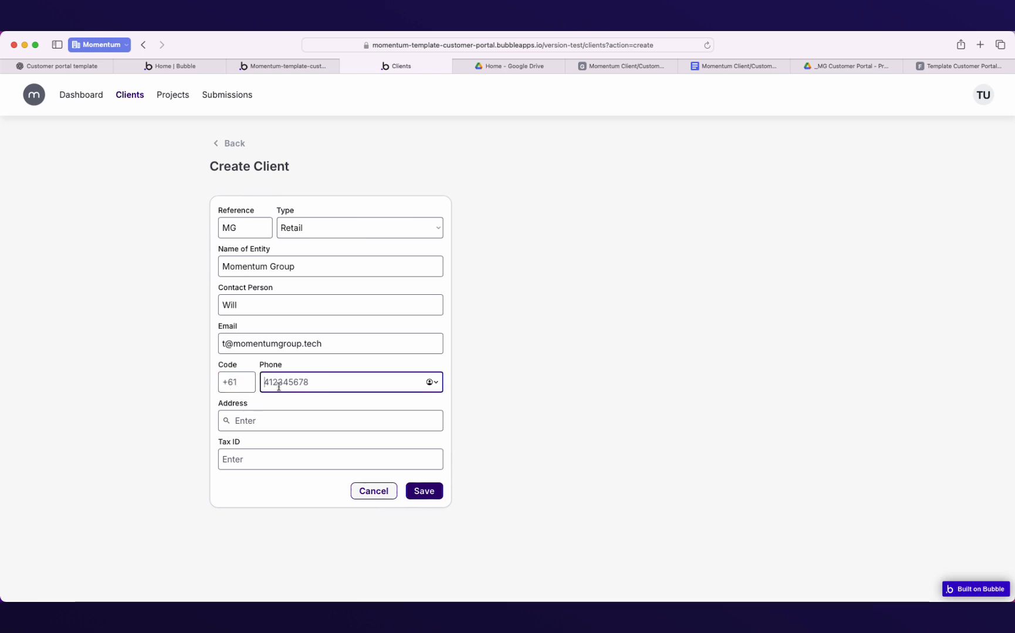
{"action": "type", "text": "0000000000"}
{"action": "left_click", "coordinate": [276, 421]}
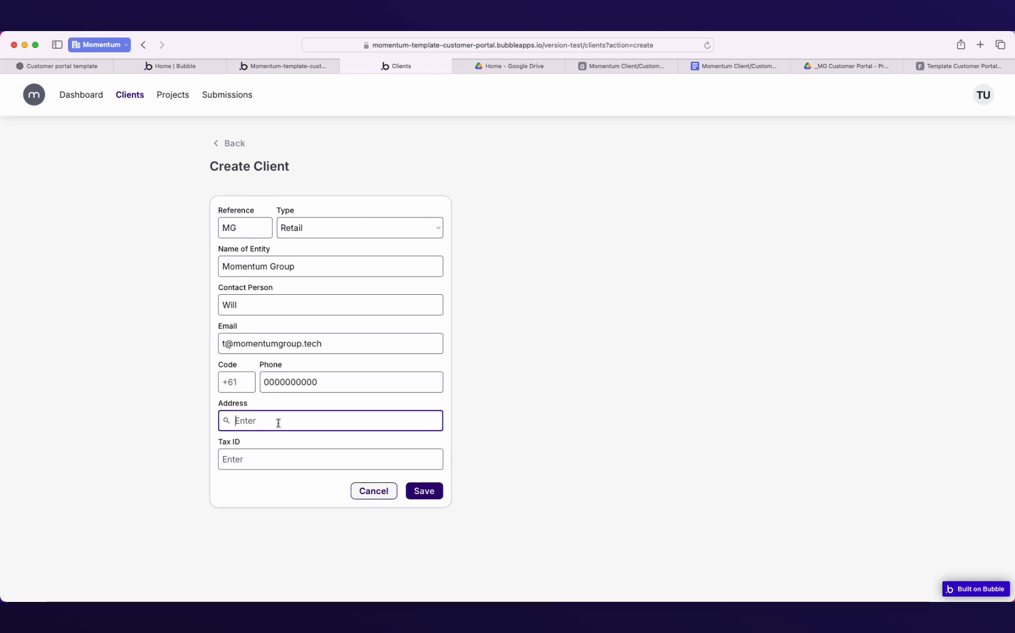
{"action": "left_click", "coordinate": [195, 443]}
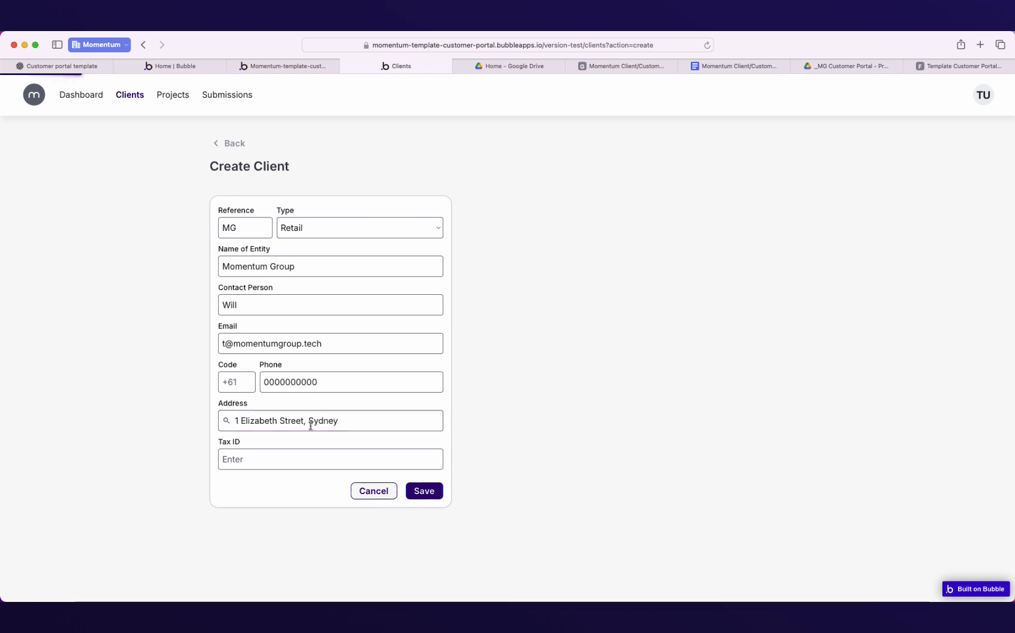
{"action": "left_click", "coordinate": [264, 454]}
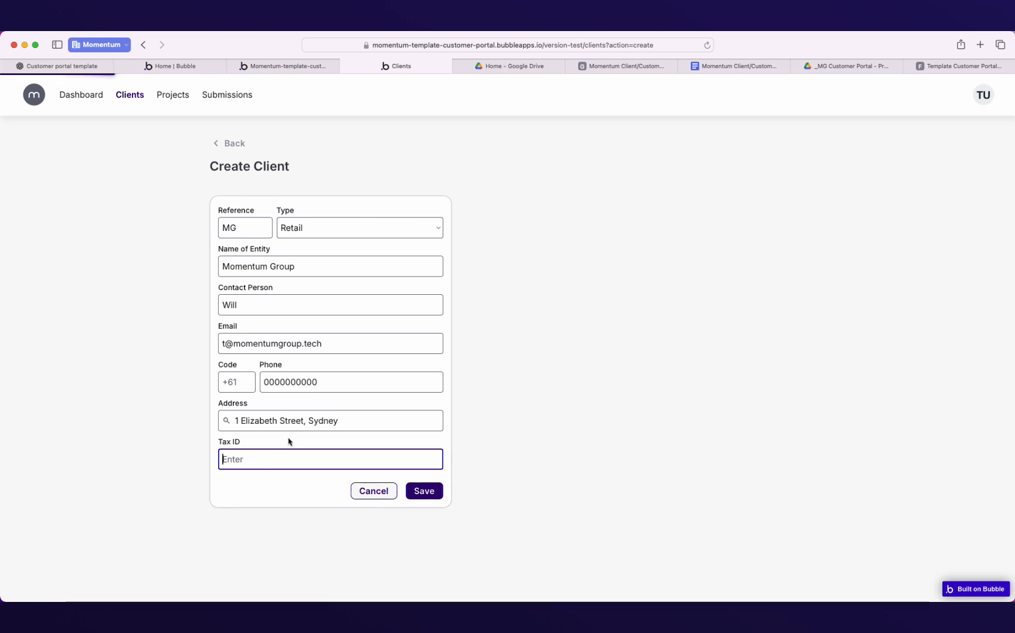
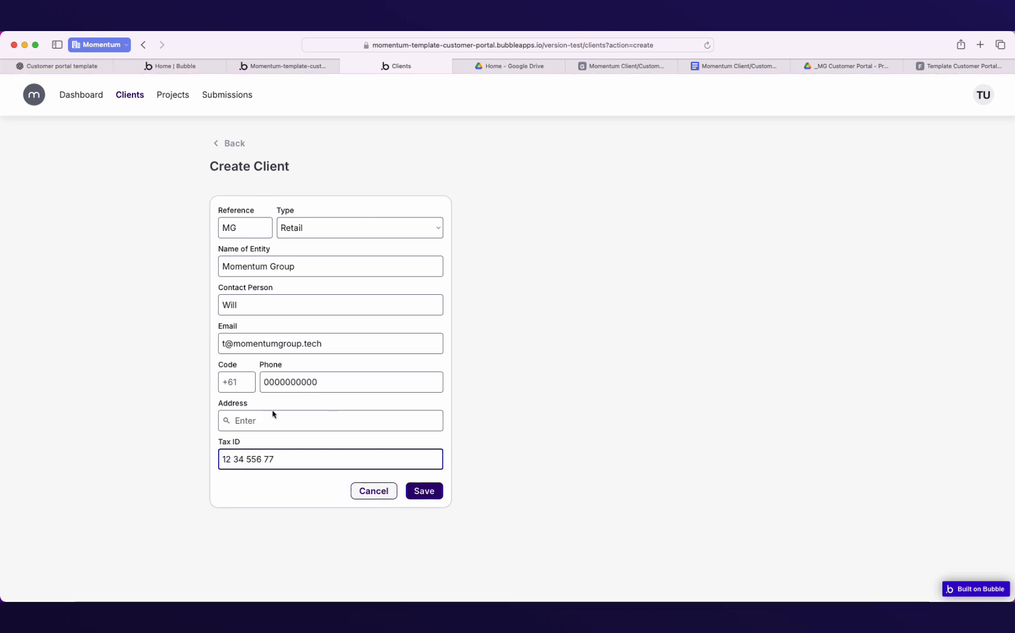
{"action": "left_click", "coordinate": [381, 440]}
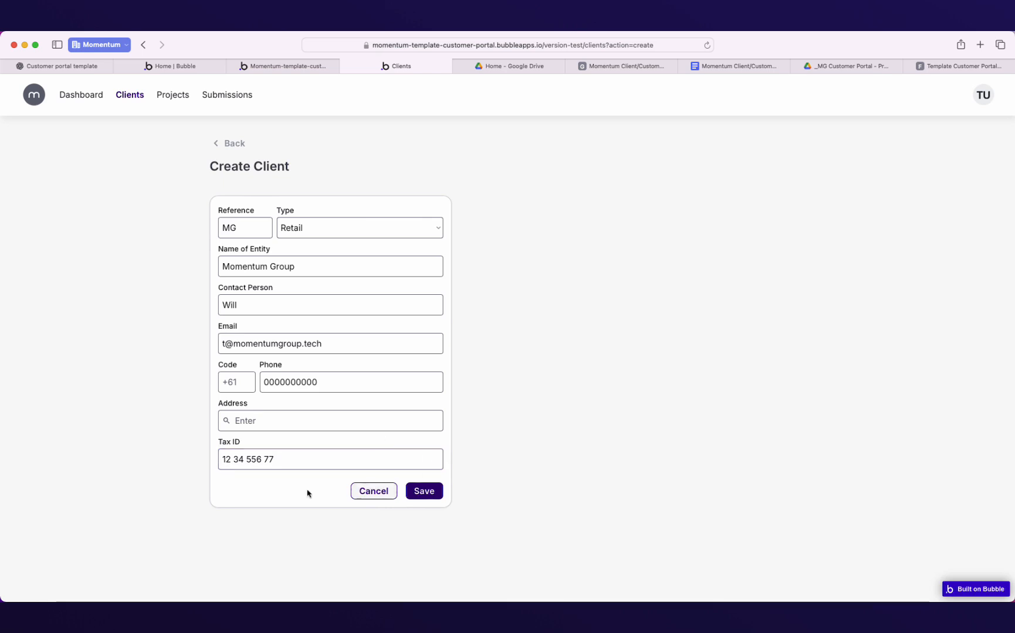
Save the Momentum Group client and begin a new project from its Active Projects panel.
{"action": "left_click", "coordinate": [423, 491]}
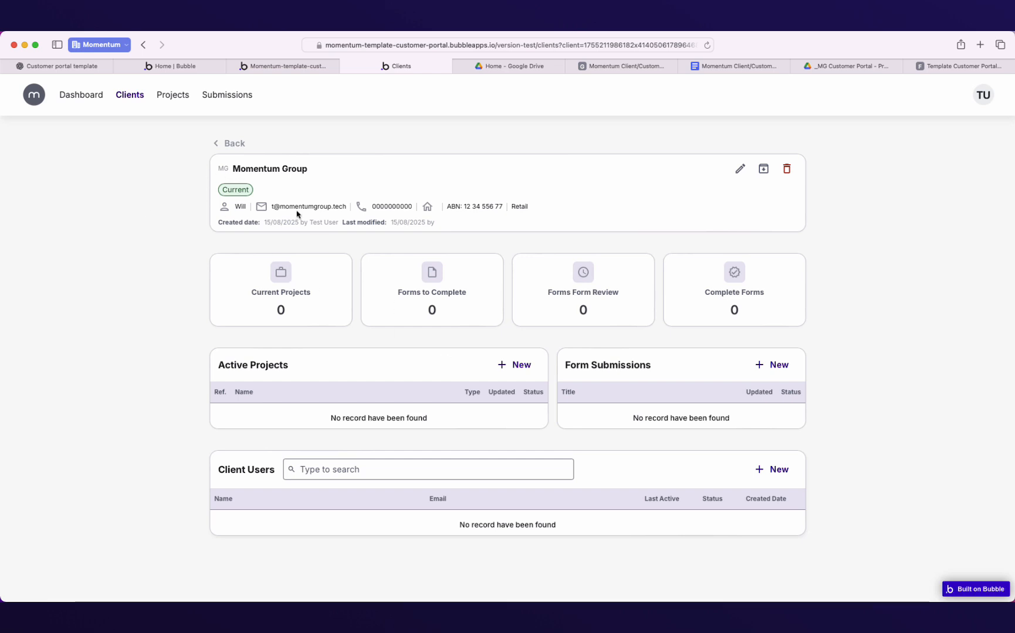
{"action": "left_click", "coordinate": [510, 366]}
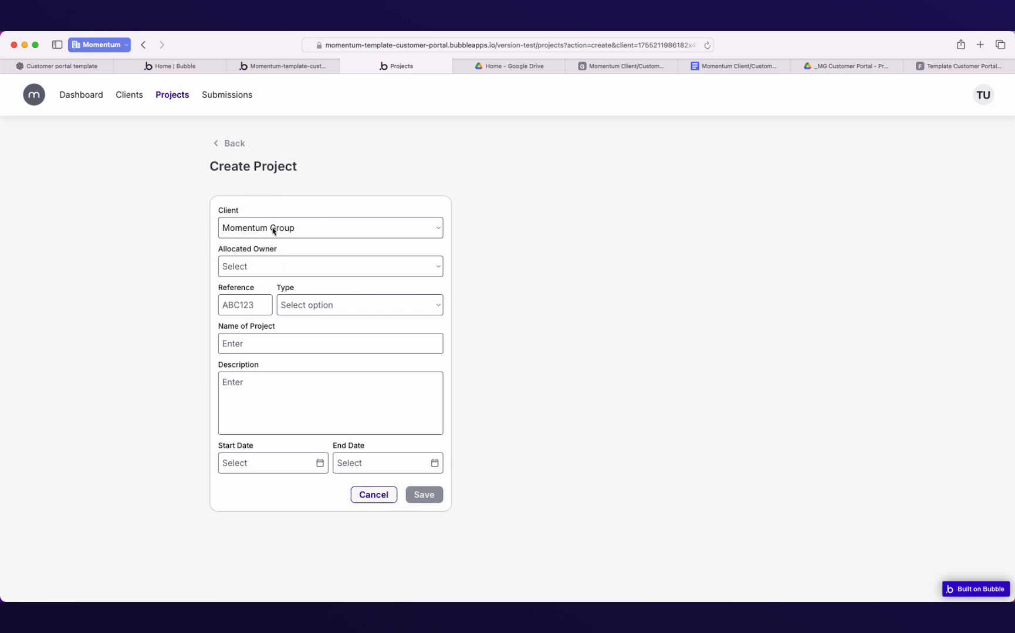
Set owner Test User (Admin), reference FY25, type Tax Return and name Company Tax Returns.
{"action": "left_click", "coordinate": [294, 271]}
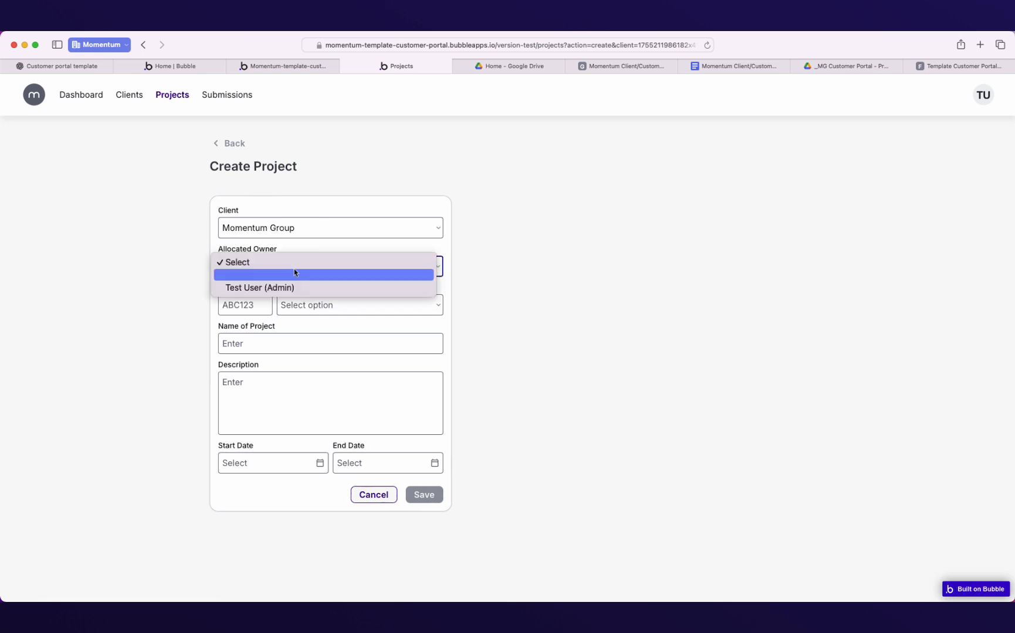
{"action": "left_click", "coordinate": [271, 288]}
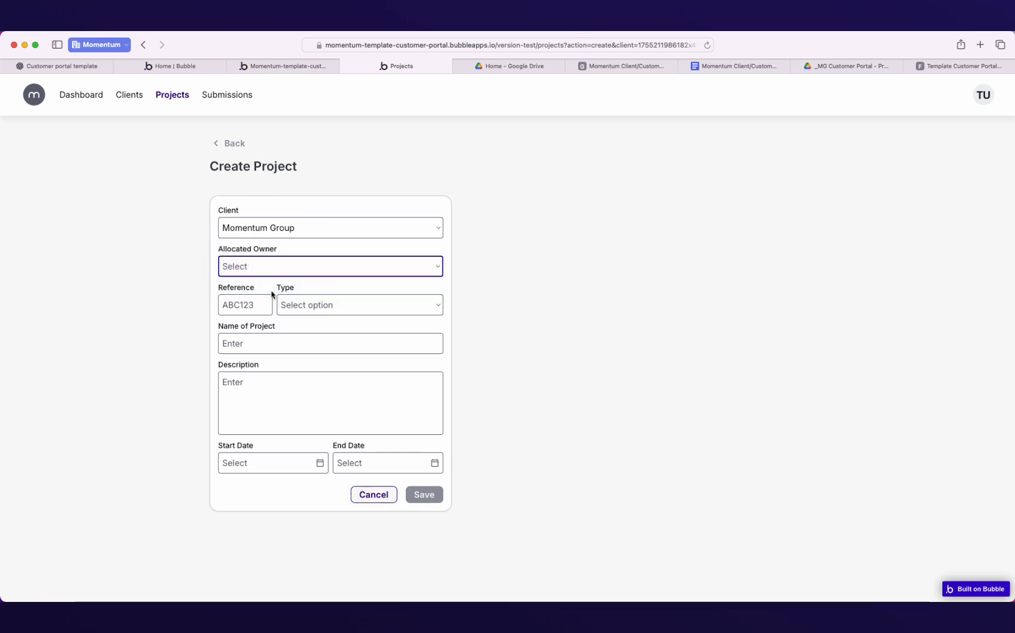
{"action": "left_click", "coordinate": [246, 305]}
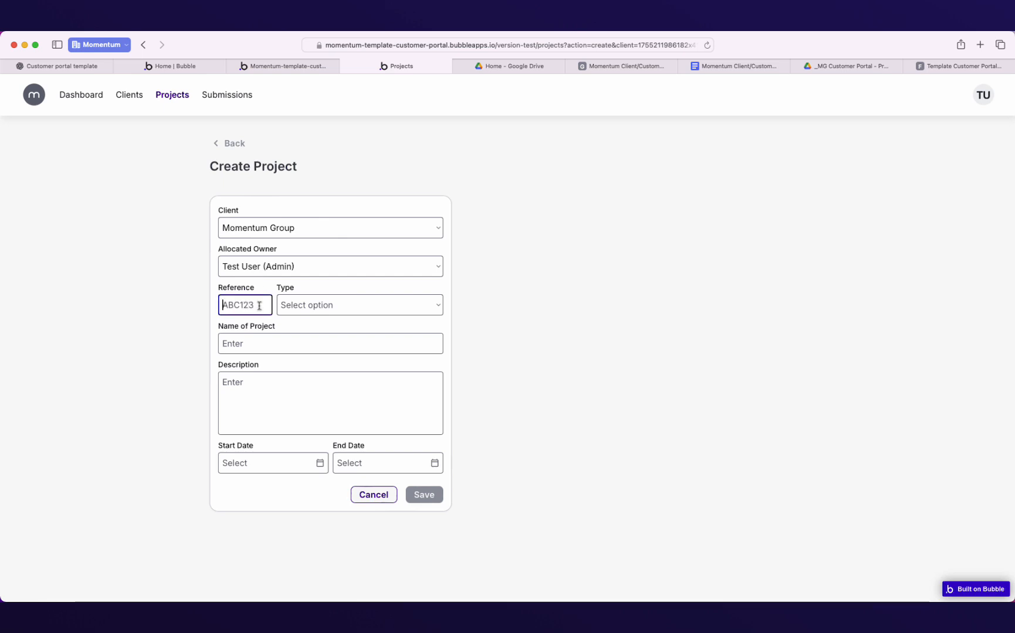
{"action": "left_click", "coordinate": [323, 312]}
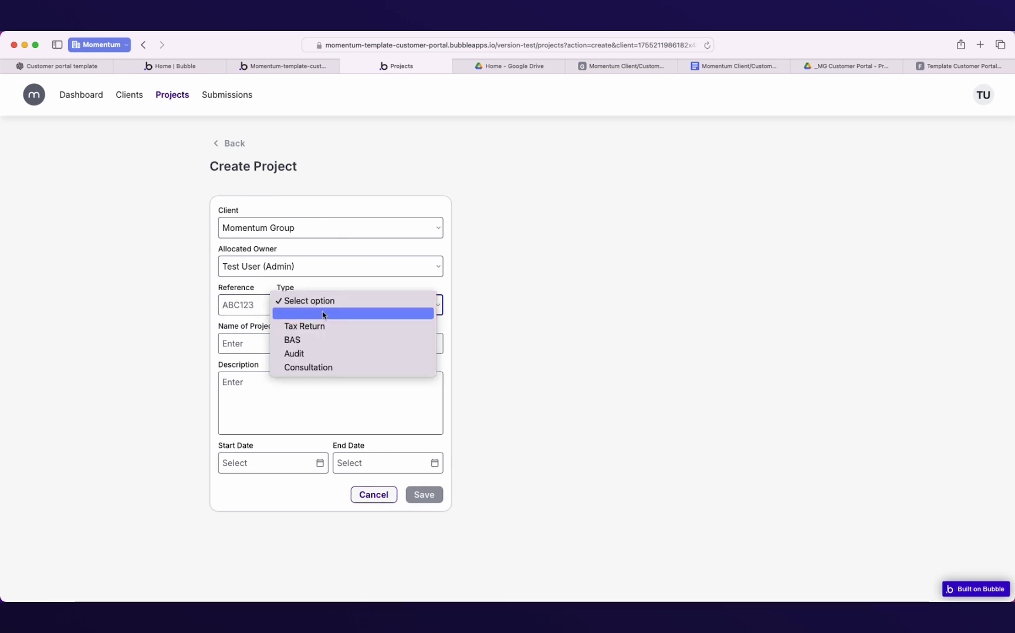
{"action": "left_click", "coordinate": [319, 327]}
{"action": "left_click", "coordinate": [388, 314]}
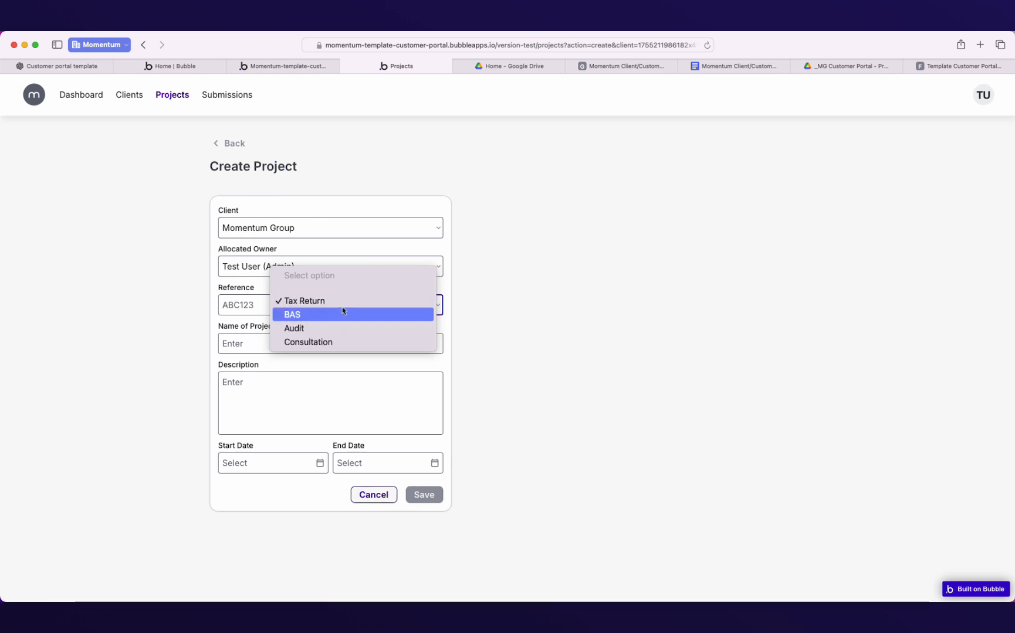
{"action": "left_click", "coordinate": [478, 332]}
{"action": "left_click", "coordinate": [245, 307]}
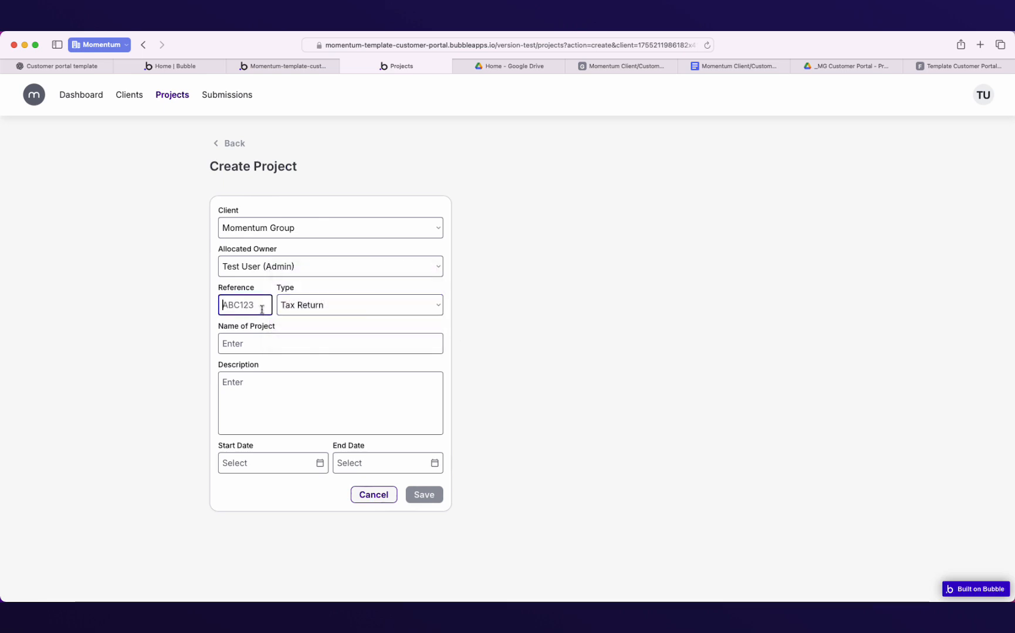
{"action": "type", "text": "FY25"}
{"action": "left_click", "coordinate": [260, 344]}
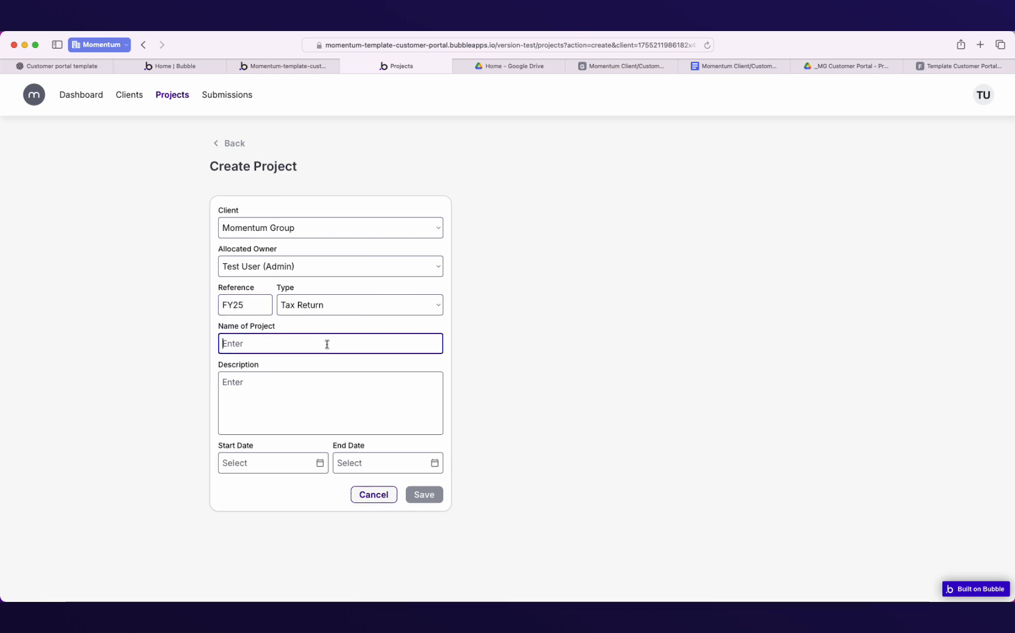
{"action": "type", "text": "Company "}
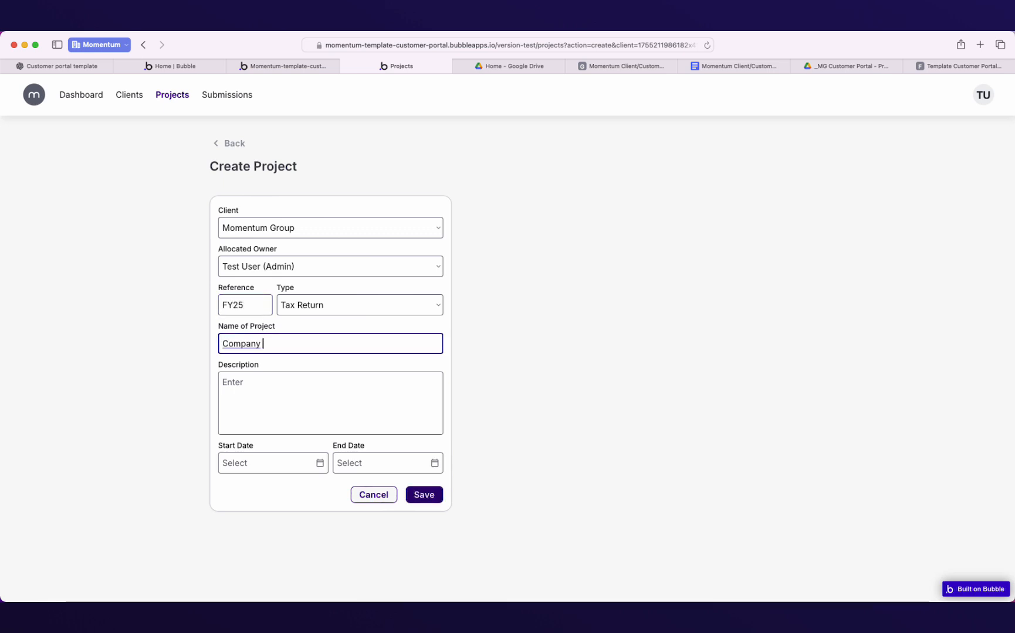
{"action": "type", "text": "Tax Retru"}
{"action": "left_click", "coordinate": [274, 392]}
Date the project 01/08/2025 to 31/08/2025, save it, and start a new form submission.
{"action": "left_click", "coordinate": [258, 469]}
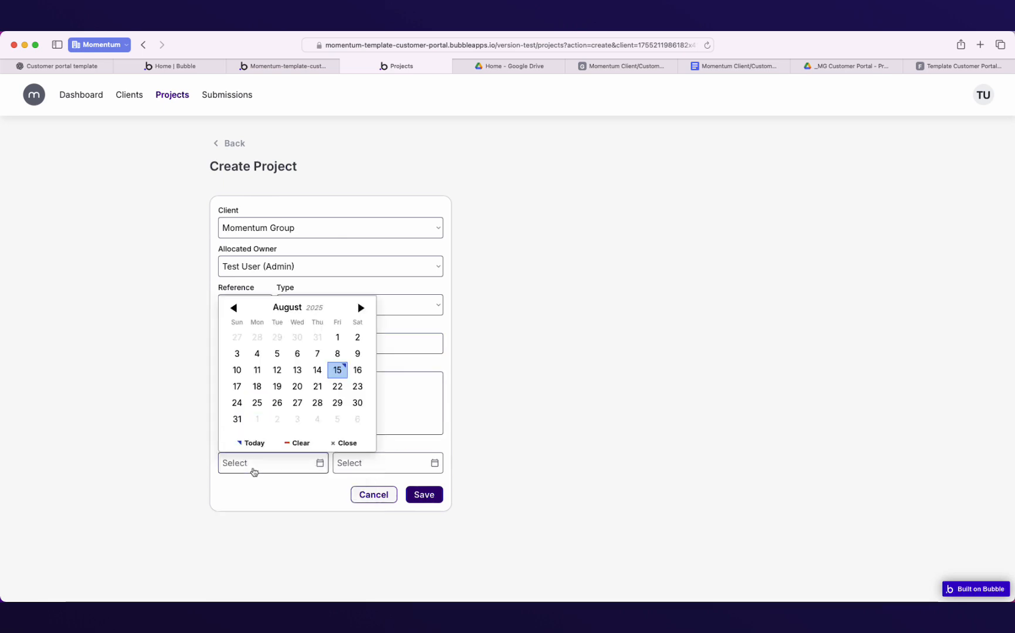
{"action": "left_click", "coordinate": [329, 342]}
{"action": "left_click", "coordinate": [360, 465]}
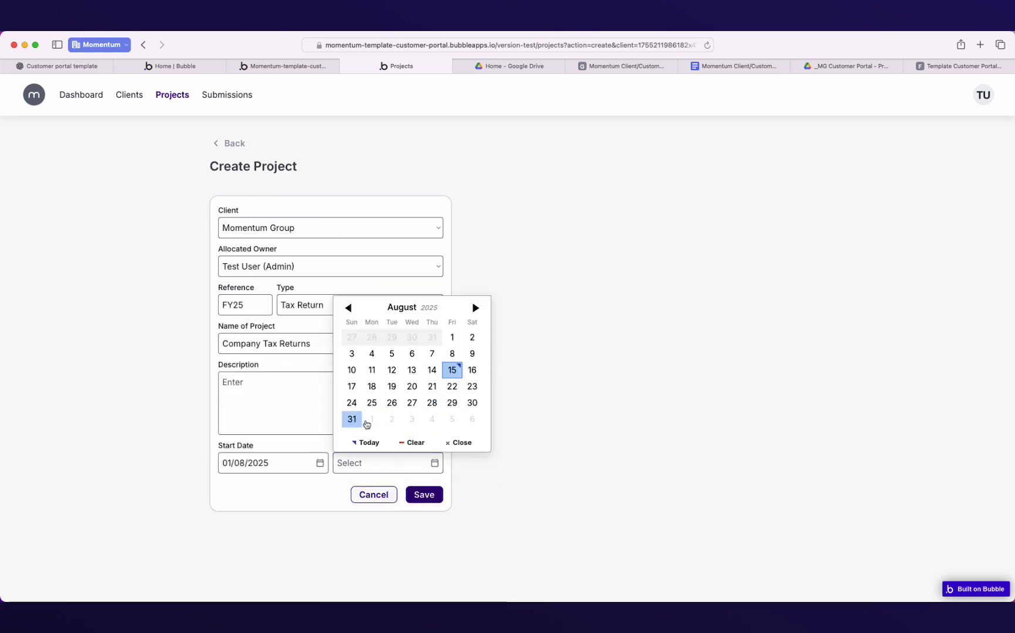
{"action": "left_click", "coordinate": [351, 419]}
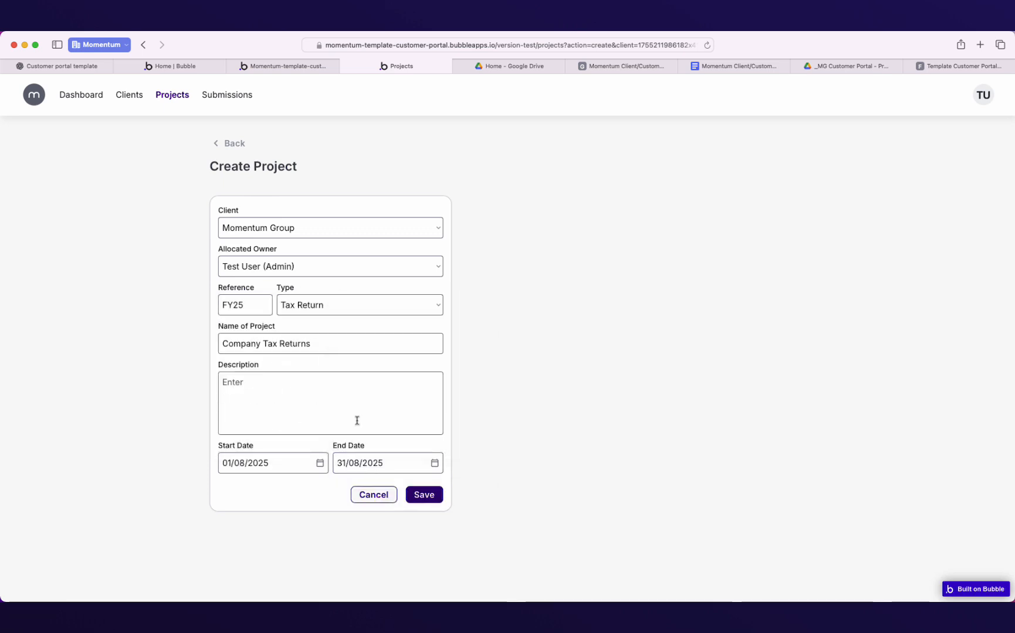
{"action": "left_click", "coordinate": [430, 494]}
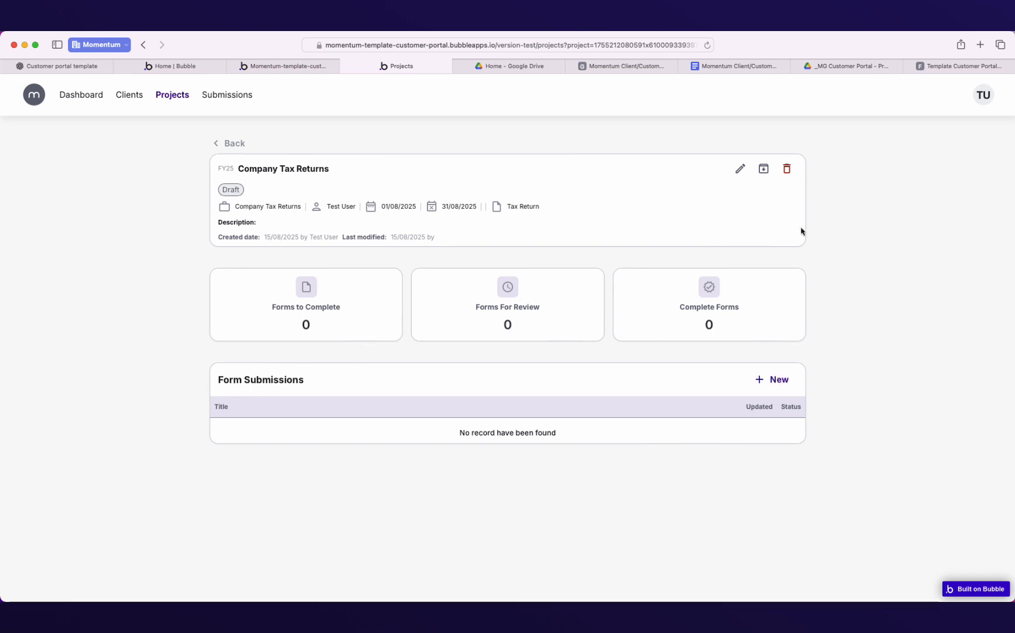
{"action": "left_click", "coordinate": [774, 380]}
Set the submission type to Application Form and its reference to AF01.
{"action": "left_click", "coordinate": [430, 189]}
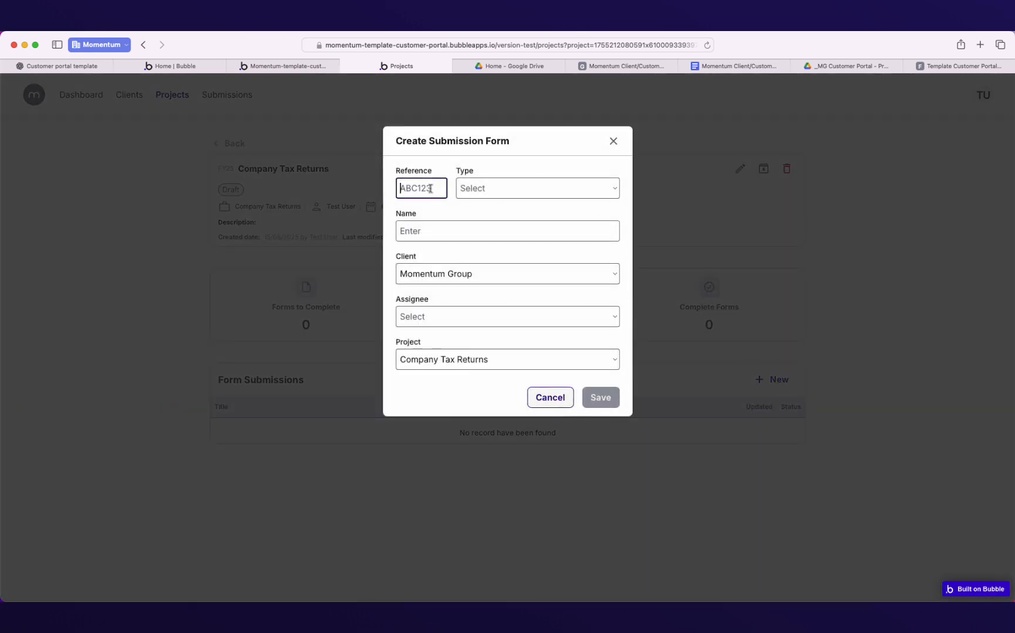
{"action": "left_click", "coordinate": [487, 188]}
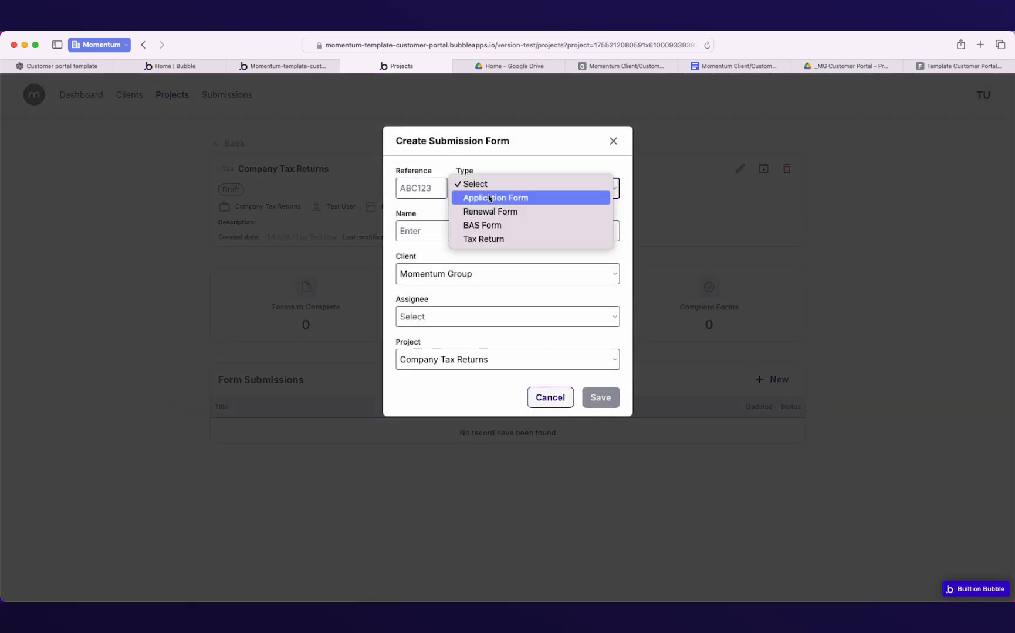
{"action": "left_click", "coordinate": [496, 240]}
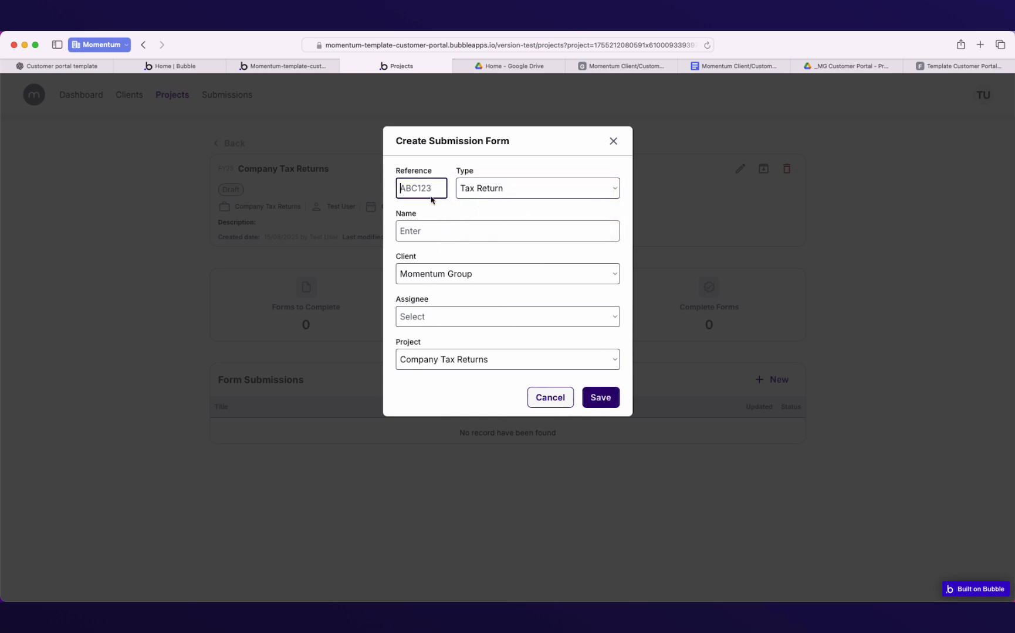
{"action": "left_click", "coordinate": [487, 190]}
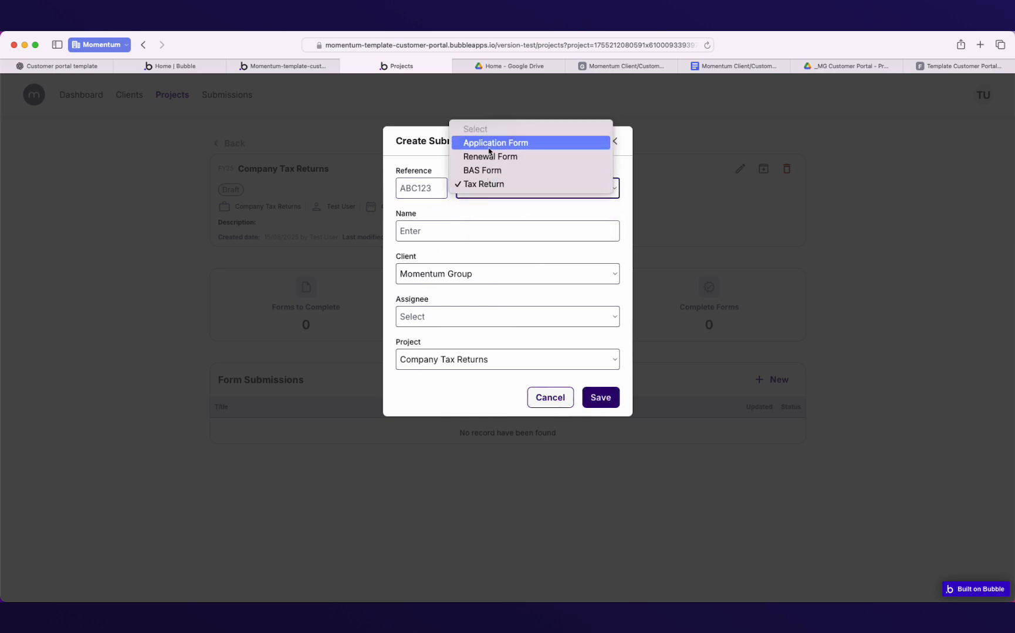
{"action": "left_click", "coordinate": [467, 143]}
{"action": "left_click", "coordinate": [410, 187]}
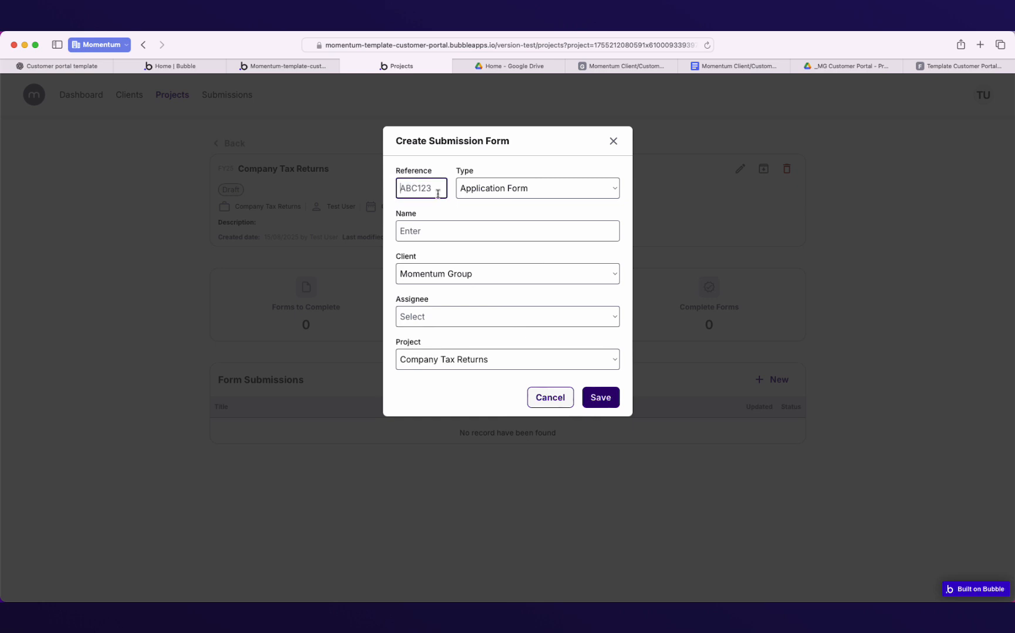
{"action": "type", "text": "AF01"}
Name it 'Summit tax documents for review', assign it to Test User, and save.
{"action": "left_click", "coordinate": [439, 229]}
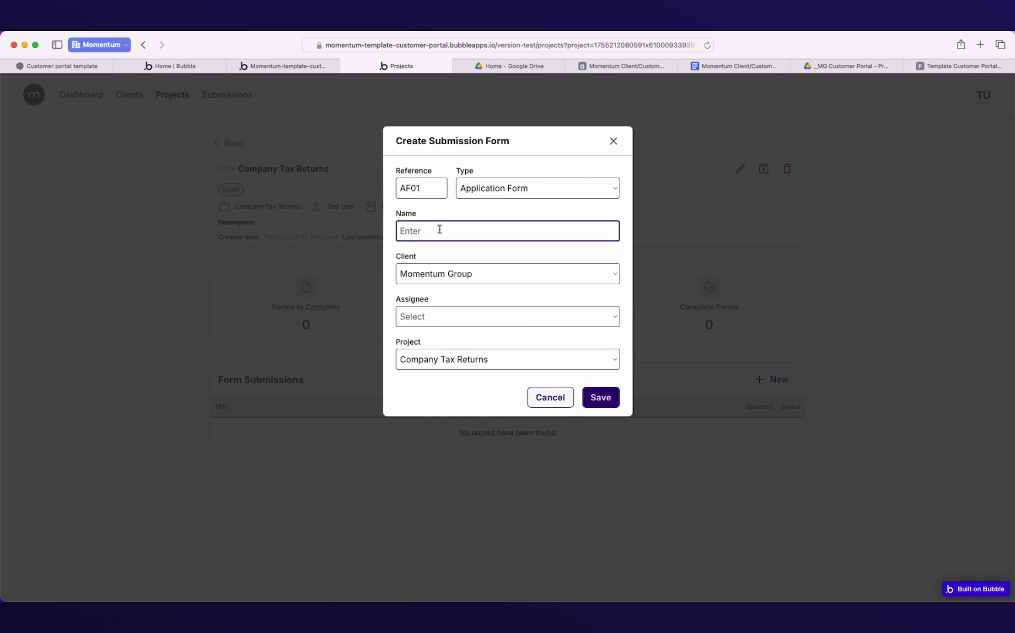
{"action": "type", "text": "Summit tax documents for review"}
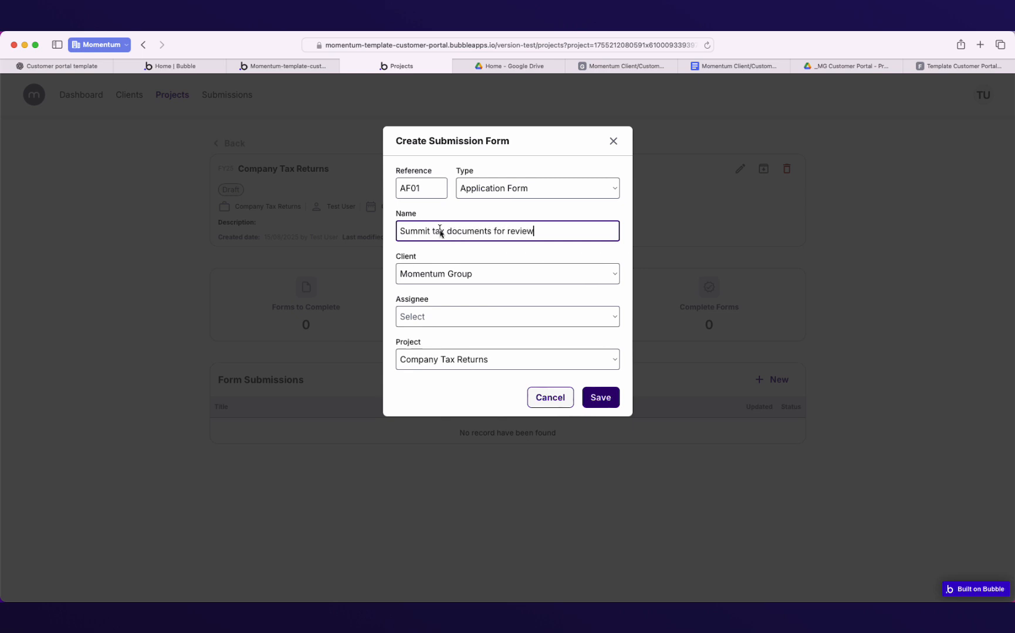
{"action": "left_click", "coordinate": [434, 311]}
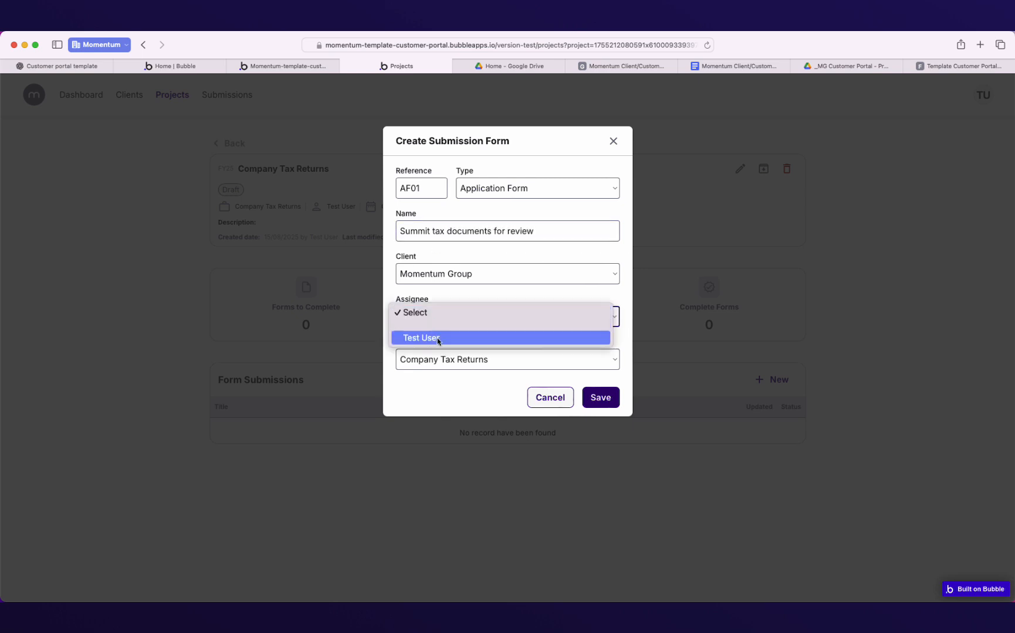
{"action": "left_click", "coordinate": [431, 338]}
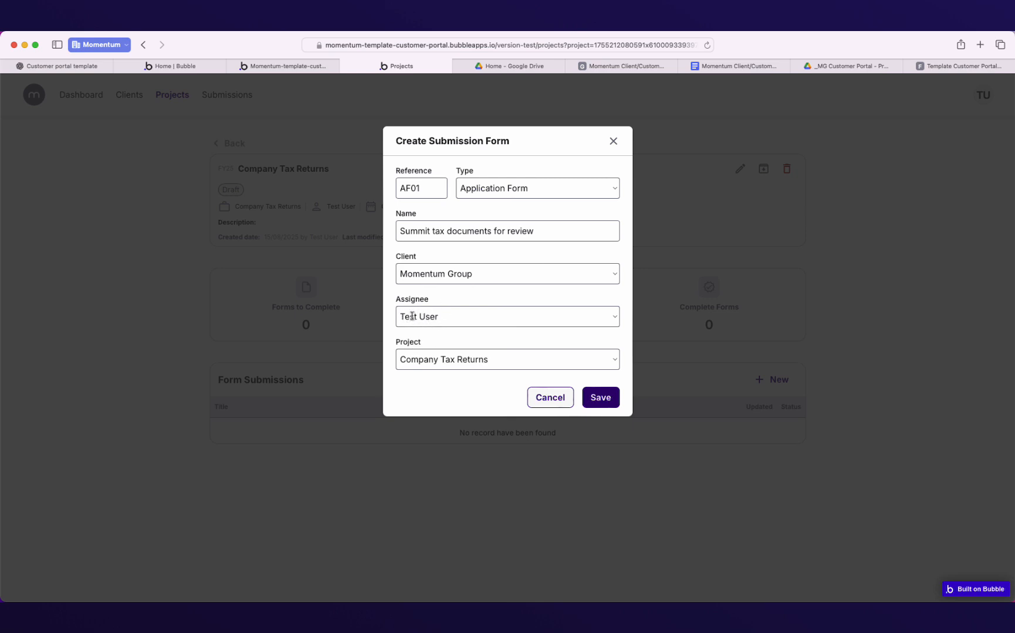
{"action": "left_click", "coordinate": [599, 399]}
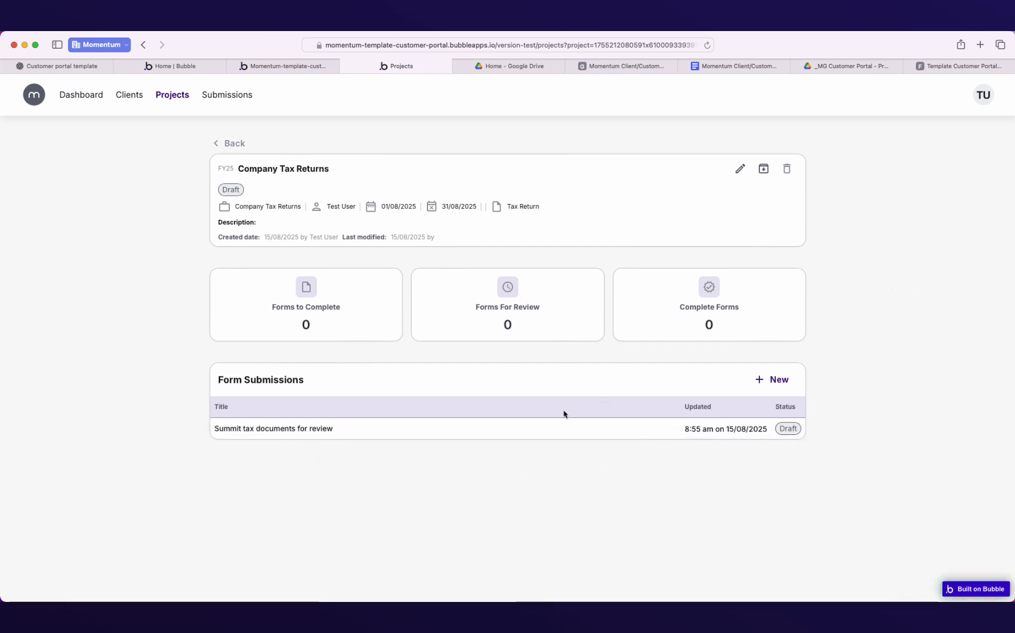
Move through the Clients and Projects pages to reach the Submissions list.
{"action": "left_click", "coordinate": [130, 97]}
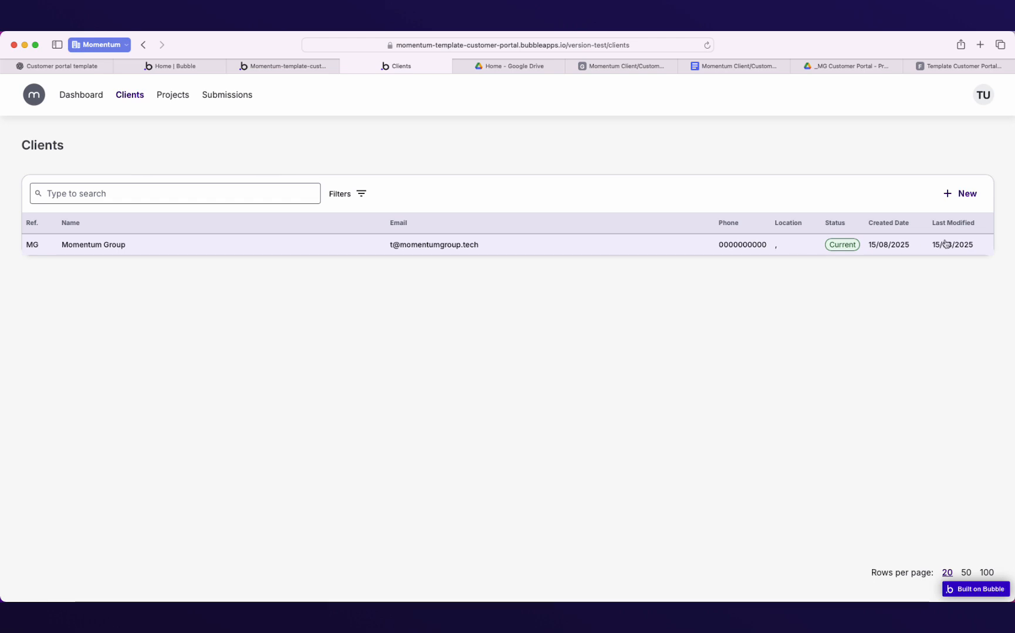
{"action": "left_click", "coordinate": [178, 98]}
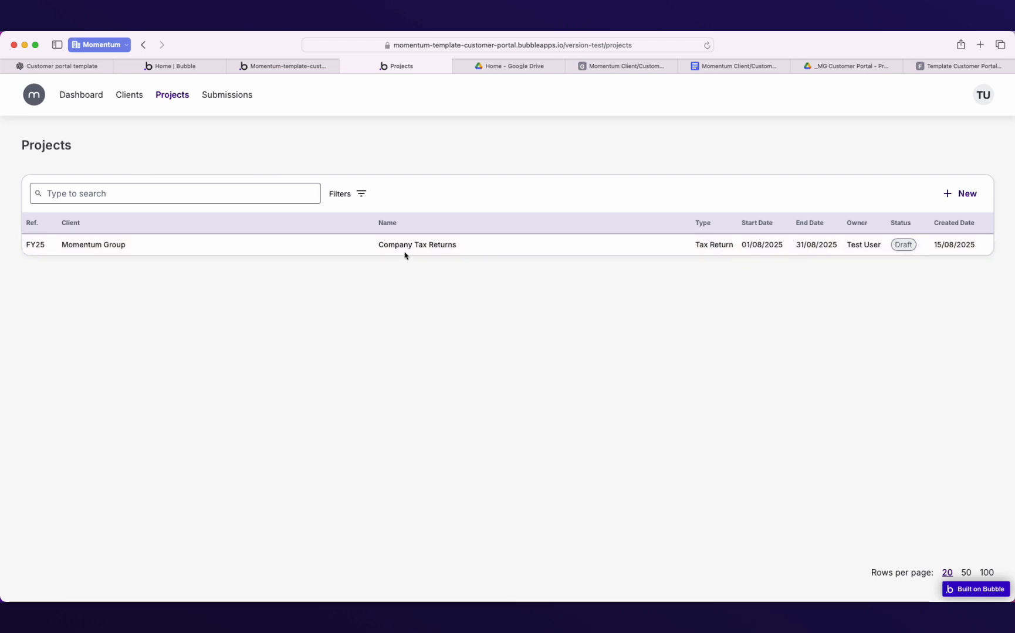
{"action": "left_click", "coordinate": [221, 96]}
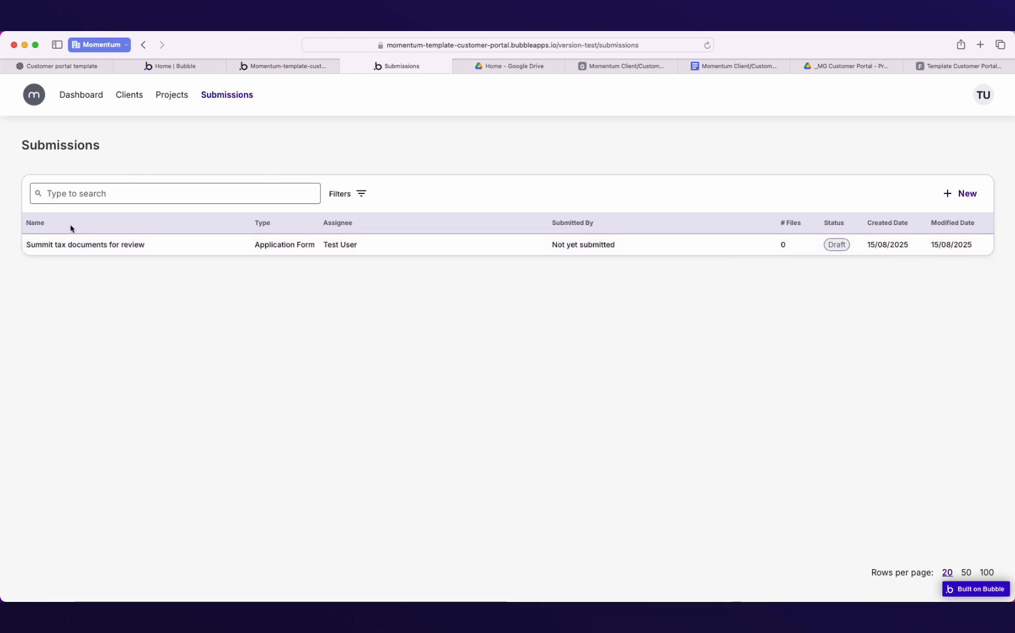
Sort submissions by name, open and close Filters, and view statuses while keeping Draft.
{"action": "left_click", "coordinate": [36, 225]}
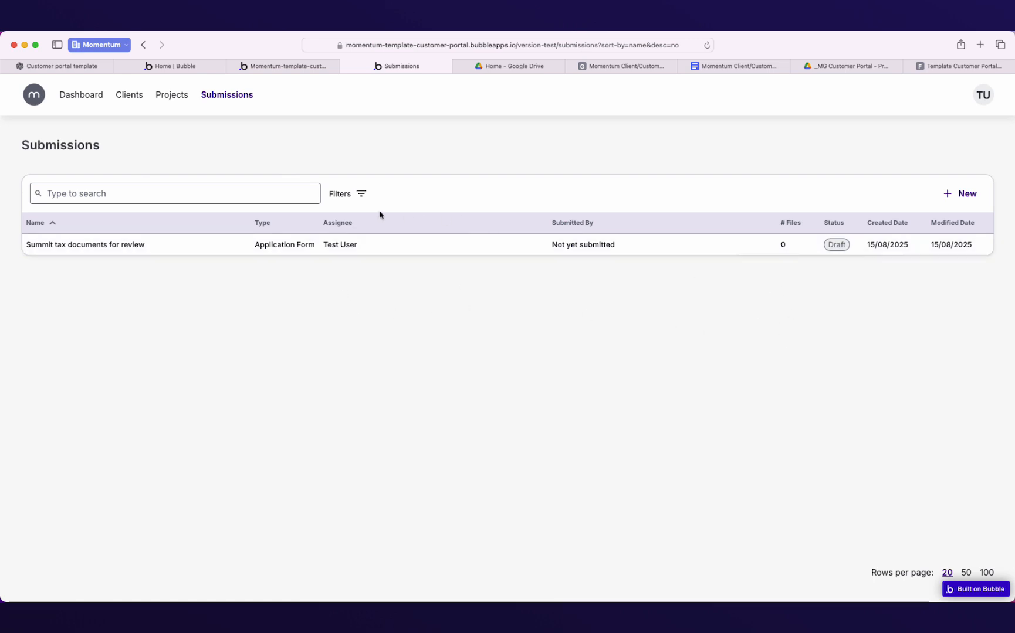
{"action": "left_click", "coordinate": [363, 197]}
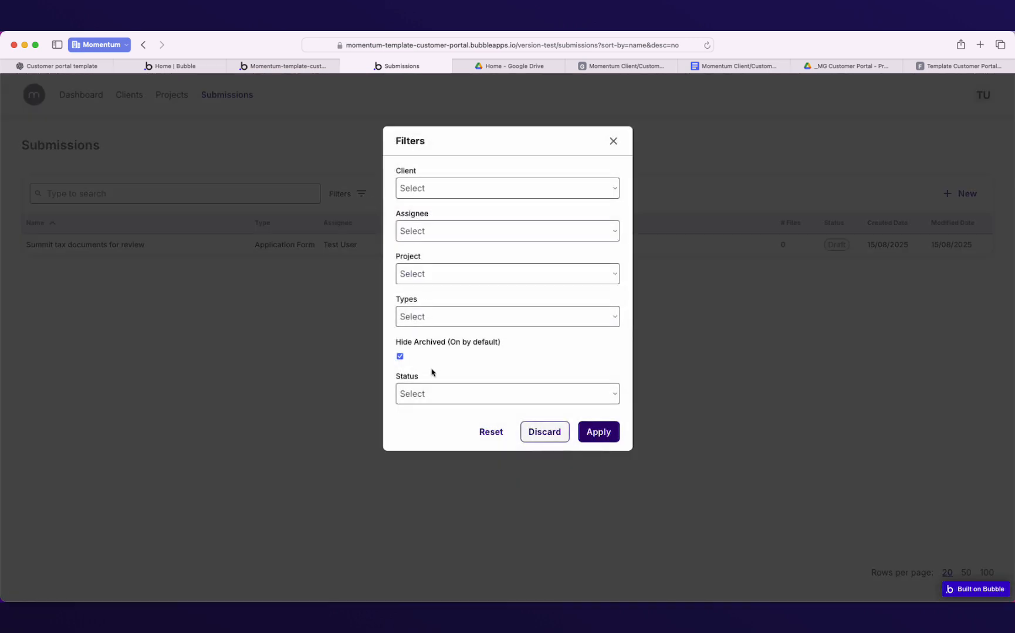
{"action": "left_click", "coordinate": [613, 142]}
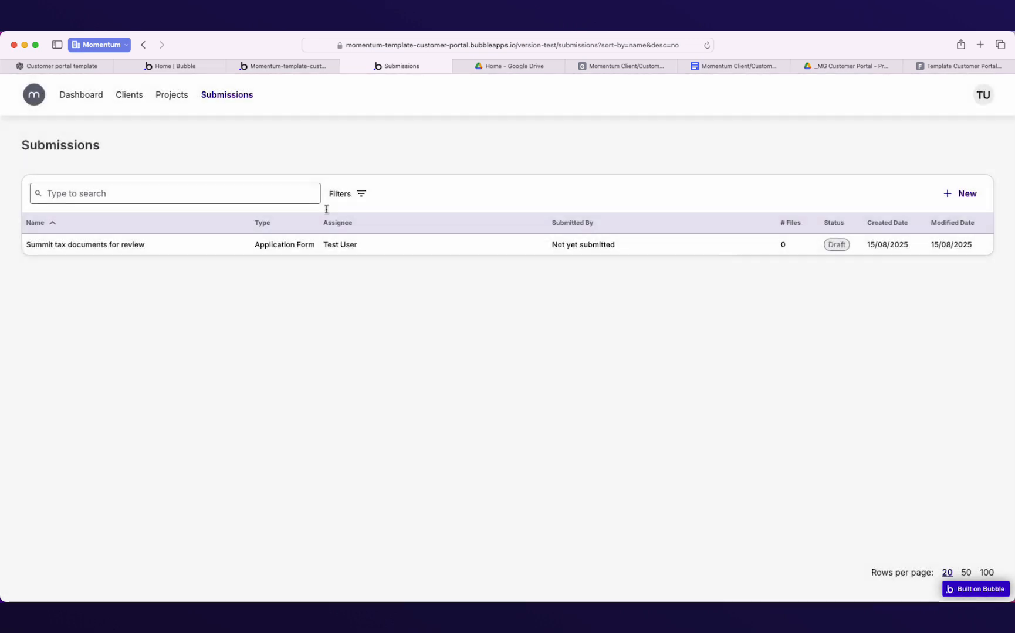
{"action": "left_click", "coordinate": [138, 195]}
{"action": "left_click", "coordinate": [719, 182]}
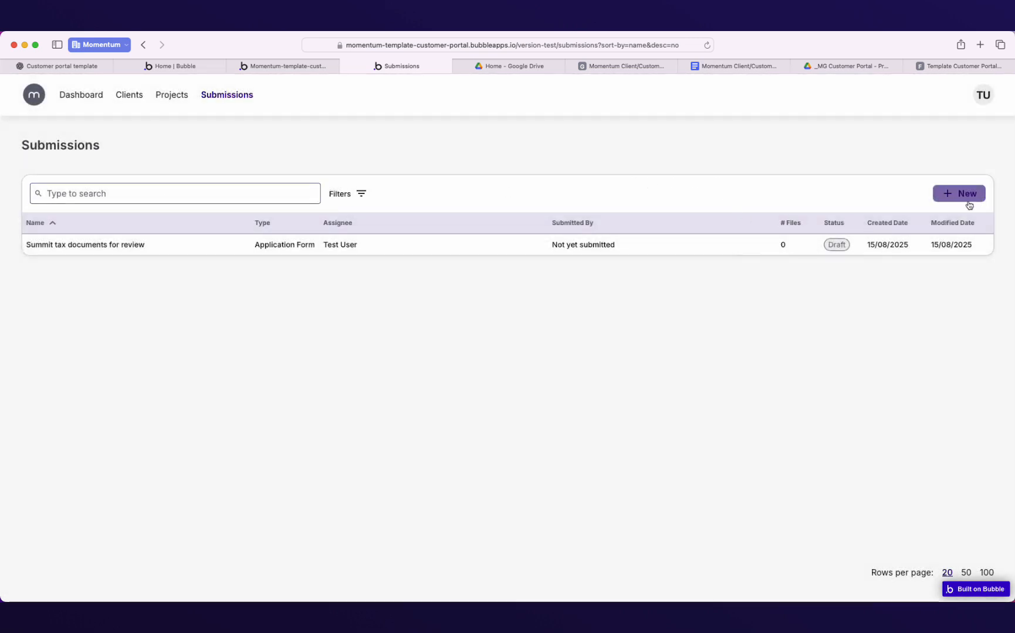
{"action": "left_click", "coordinate": [836, 245]}
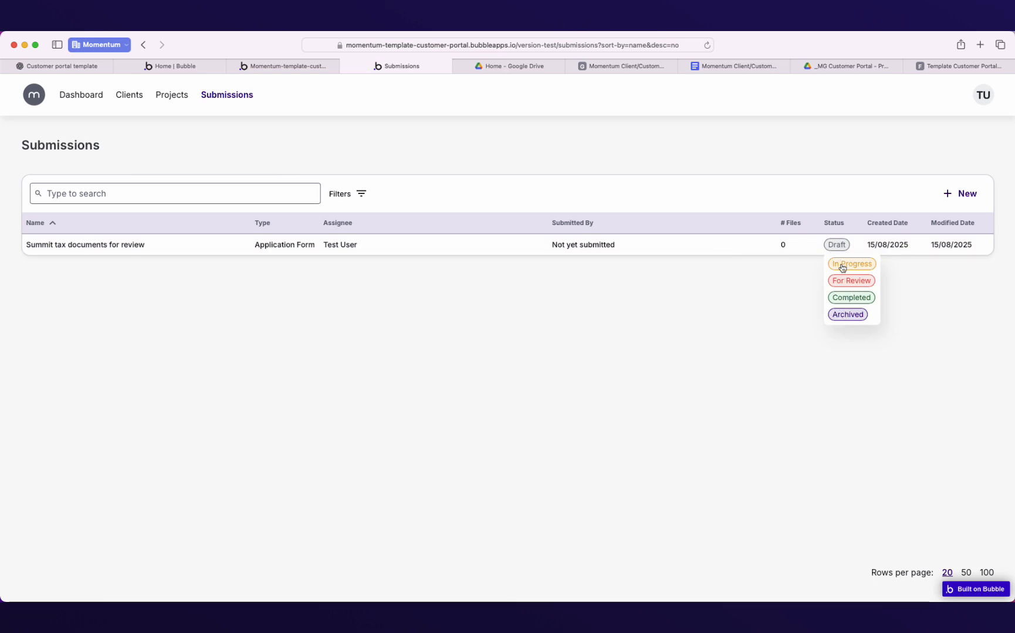
{"action": "left_click", "coordinate": [800, 304]}
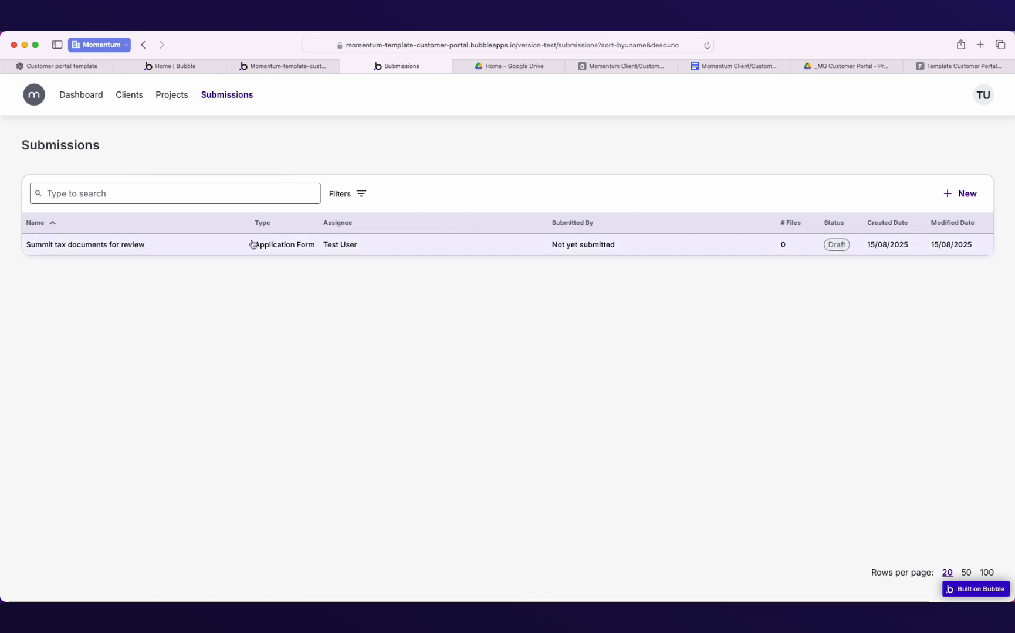
{"action": "mouse_move", "coordinate": [1012, 246]}
{"action": "left_mouse_down"}
{"action": "mouse_move", "coordinate": [357, 261]}
{"action": "mouse_move", "coordinate": [1014, 239]}
{"action": "left_mouse_up"}
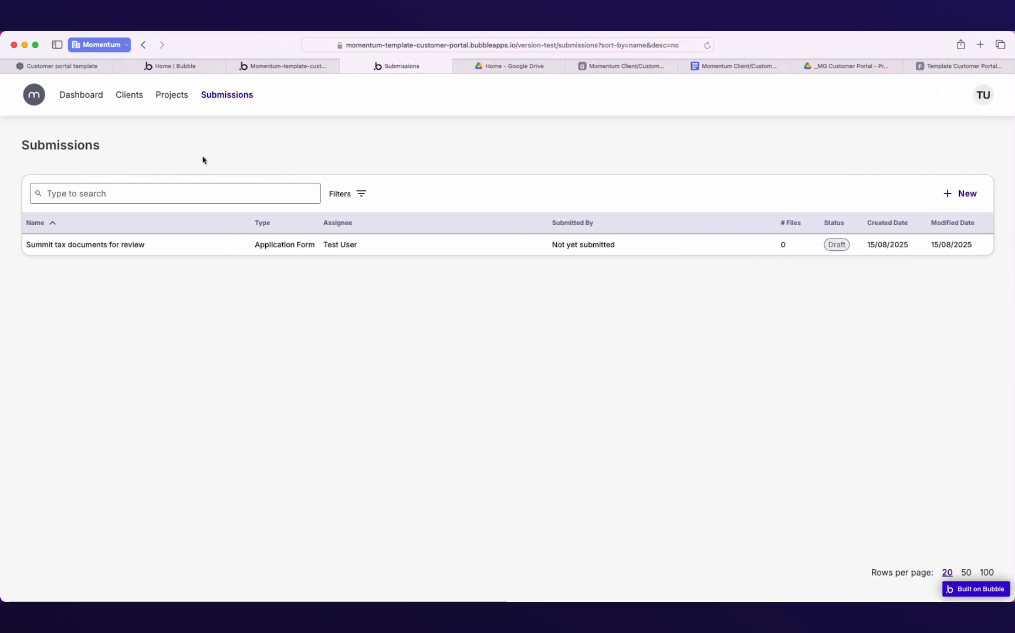
Open the submission for editing and enter the first applicant's name and birth date (15th).
{"action": "left_click", "coordinate": [140, 246]}
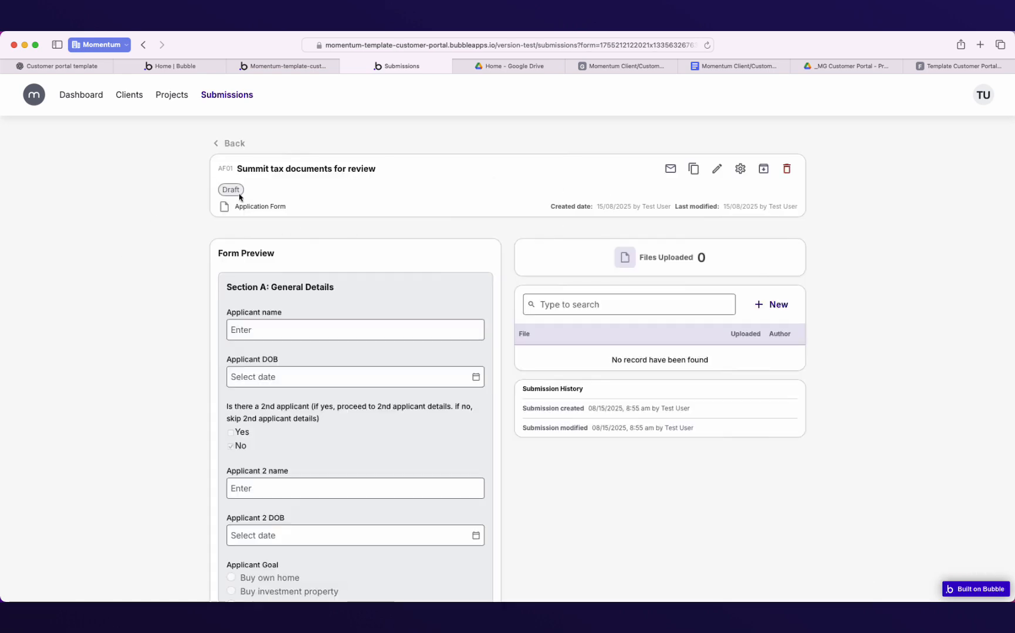
{"action": "scroll", "coordinate": [346, 334], "scroll_direction": "down", "scroll_amount": 3}
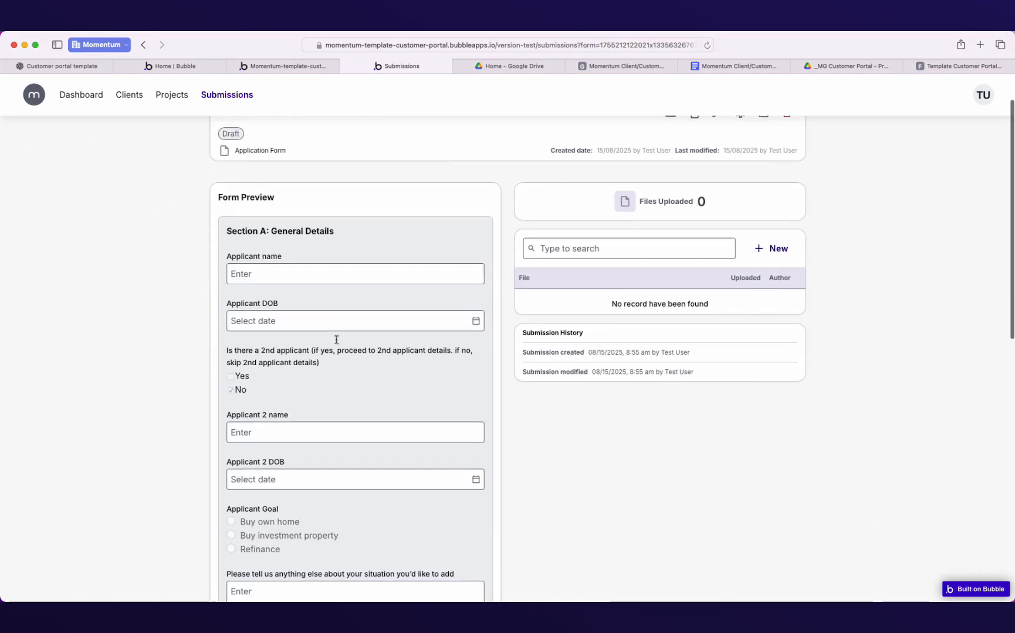
{"action": "scroll", "coordinate": [288, 388], "scroll_direction": "down", "scroll_amount": 3}
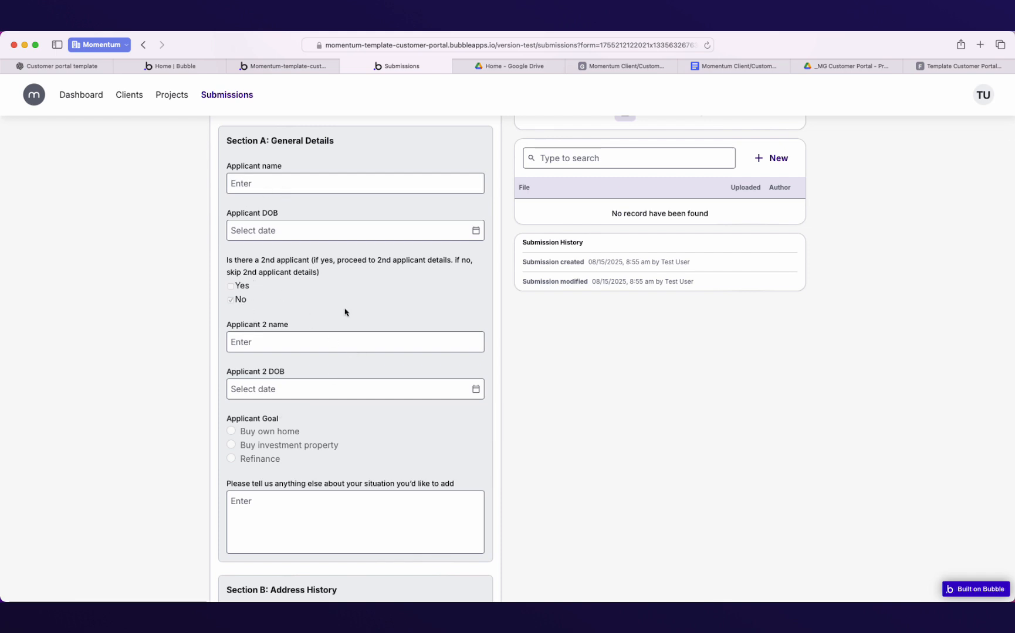
{"action": "scroll", "coordinate": [345, 313], "scroll_direction": "down", "scroll_amount": 4}
{"action": "scroll", "coordinate": [356, 326], "scroll_direction": "up", "scroll_amount": 10}
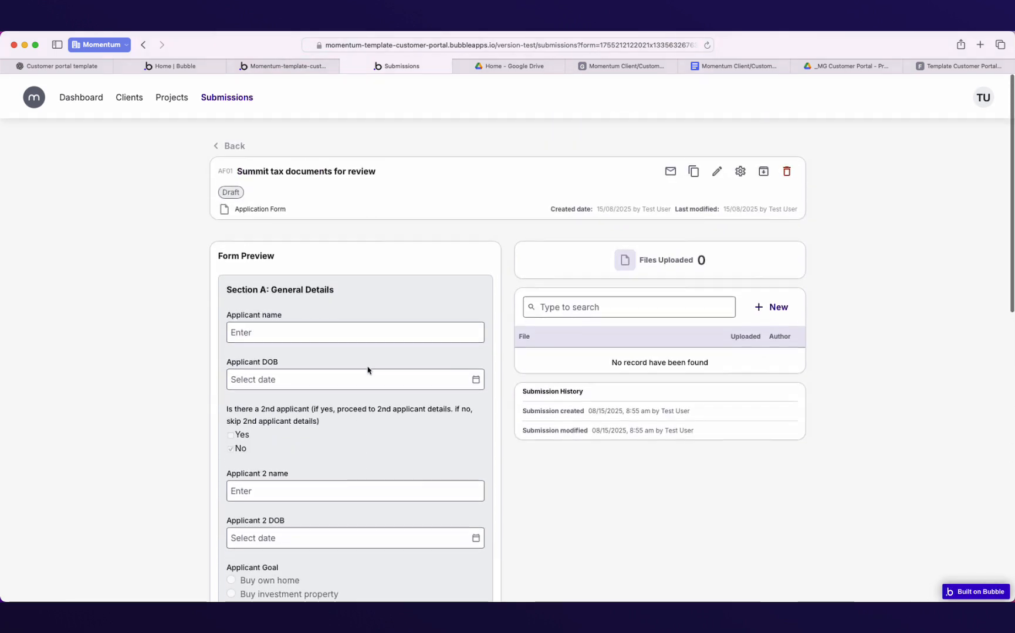
{"action": "left_click", "coordinate": [717, 171]}
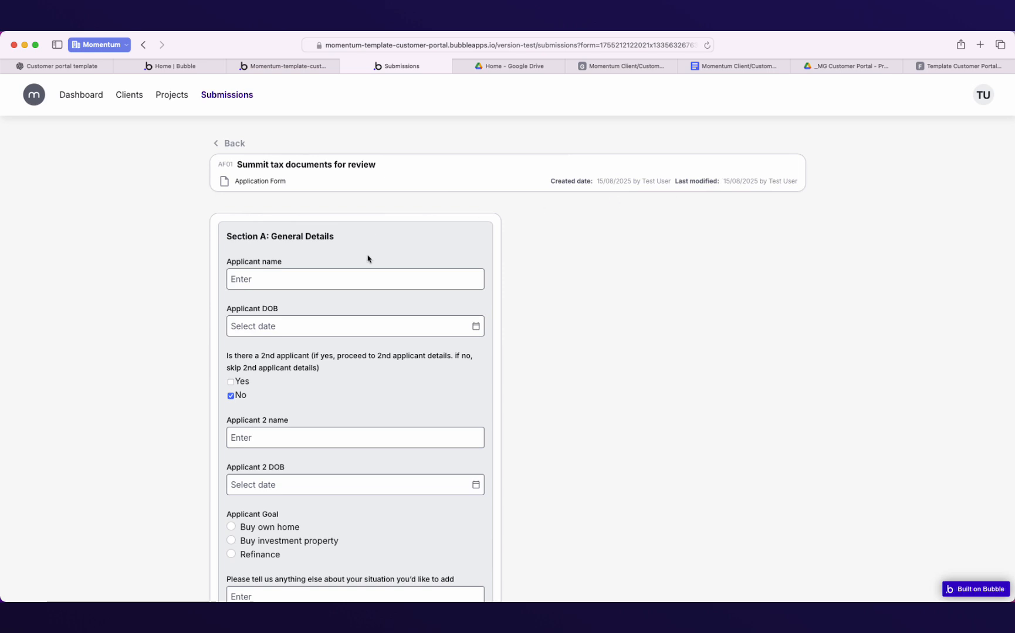
{"action": "left_click", "coordinate": [346, 273]}
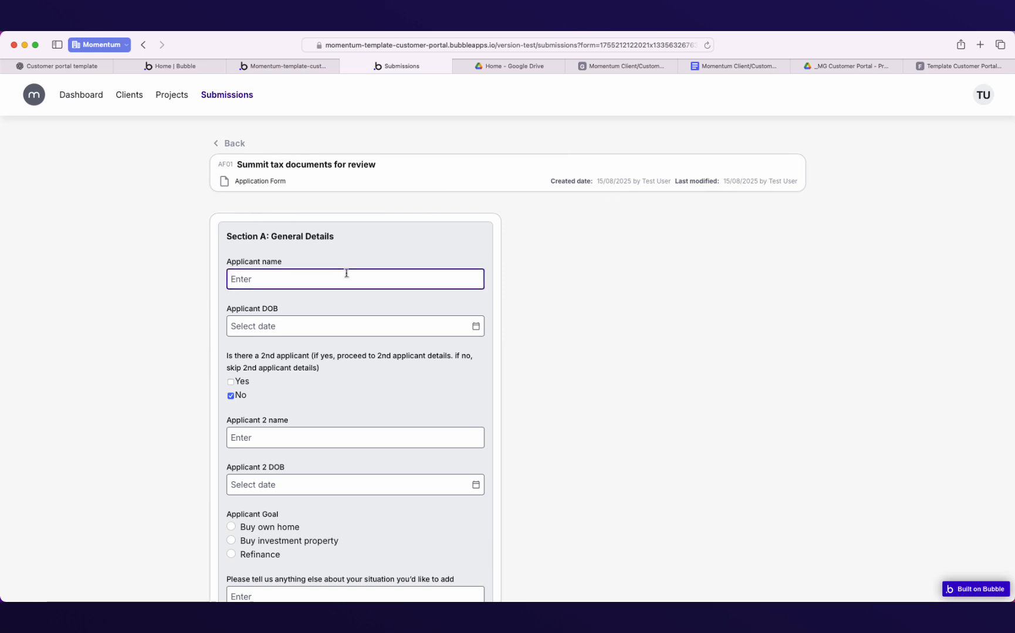
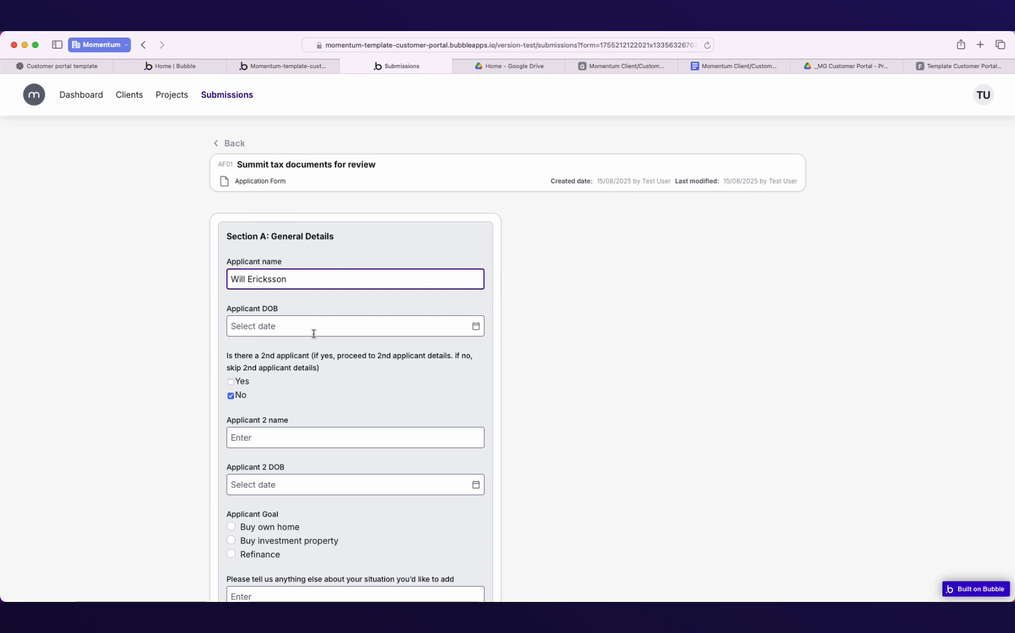
{"action": "left_click", "coordinate": [295, 332]}
{"action": "left_click", "coordinate": [423, 412]}
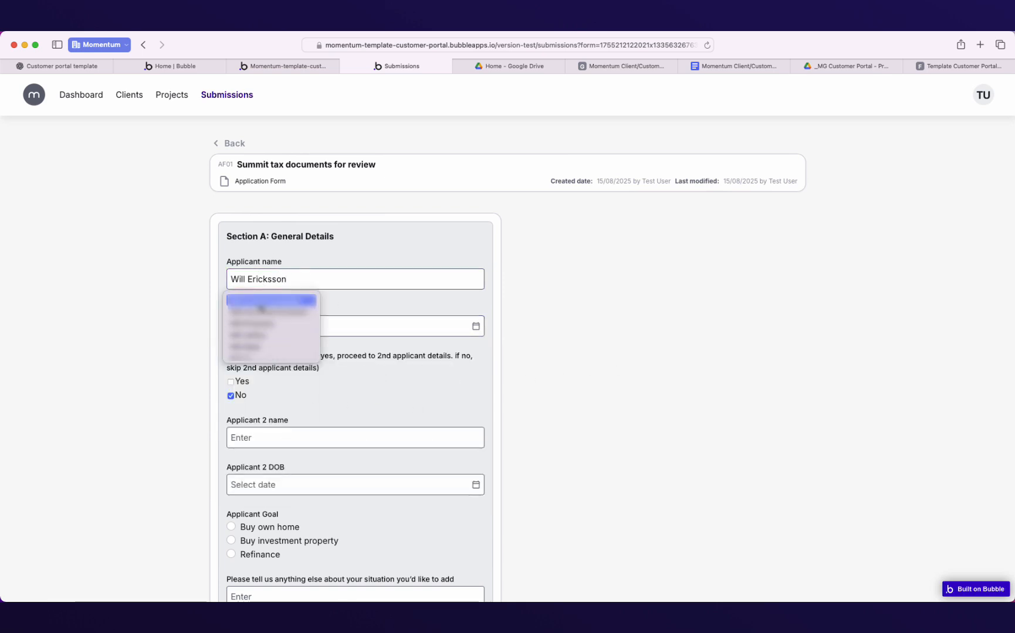
Mark that there is a second applicant and enter their name and birth date (4th).
{"action": "scroll", "coordinate": [326, 366], "scroll_direction": "down", "scroll_amount": 3}
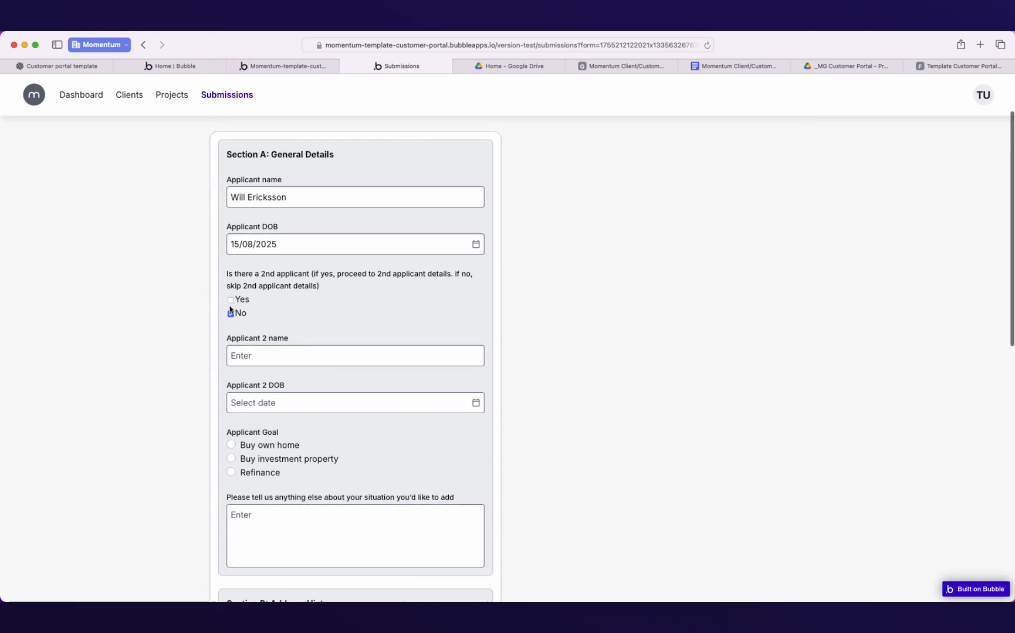
{"action": "left_click", "coordinate": [231, 300]}
{"action": "left_click", "coordinate": [265, 355]}
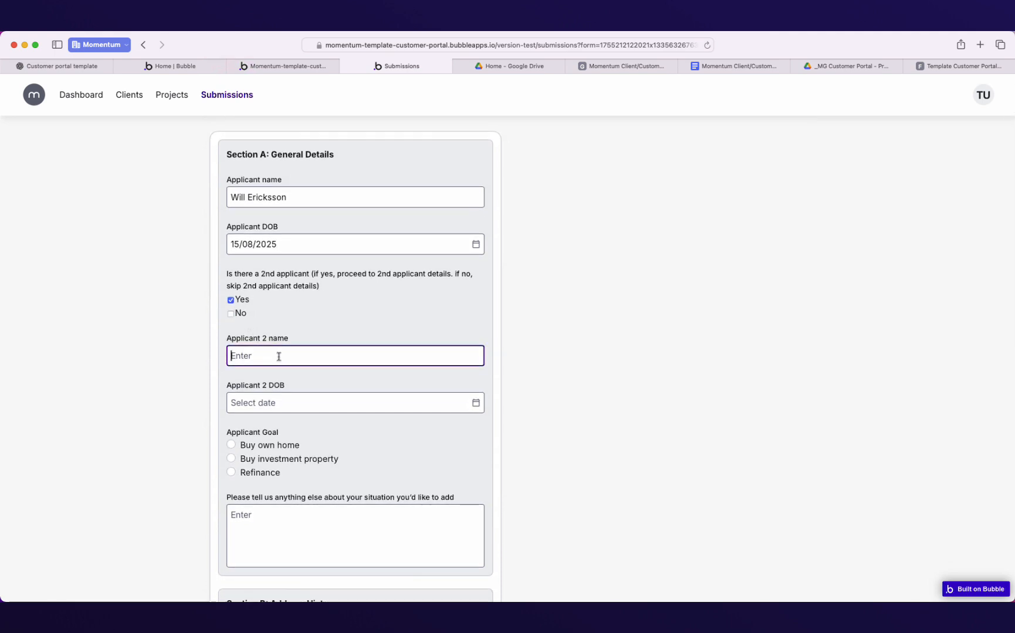
{"action": "type", "text": "Mike"}
{"action": "left_click", "coordinate": [298, 409]}
{"action": "left_click", "coordinate": [289, 473]}
Choose Buy own home as the applicant goal and save the form.
{"action": "scroll", "coordinate": [352, 422], "scroll_direction": "down", "scroll_amount": 2}
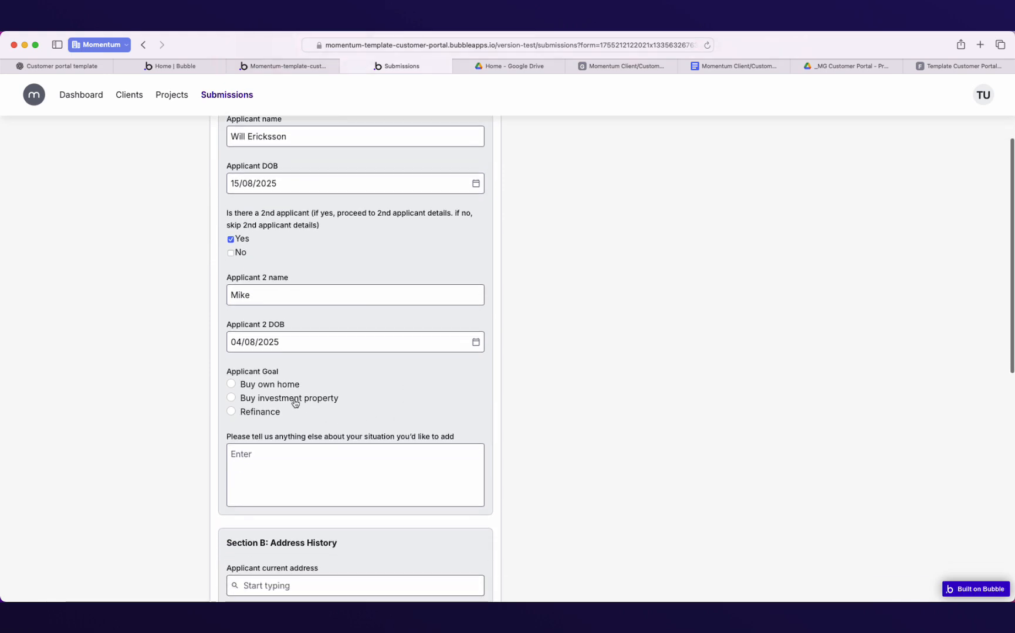
{"action": "left_click", "coordinate": [267, 387]}
{"action": "scroll", "coordinate": [316, 268], "scroll_direction": "up", "scroll_amount": 3}
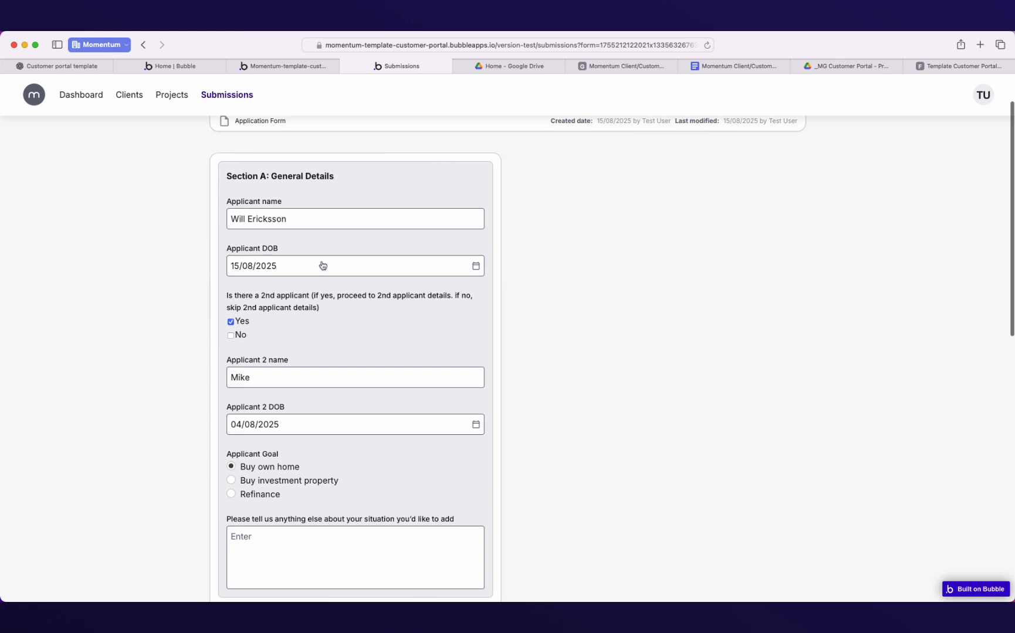
{"action": "scroll", "coordinate": [323, 411], "scroll_direction": "down", "scroll_amount": 2}
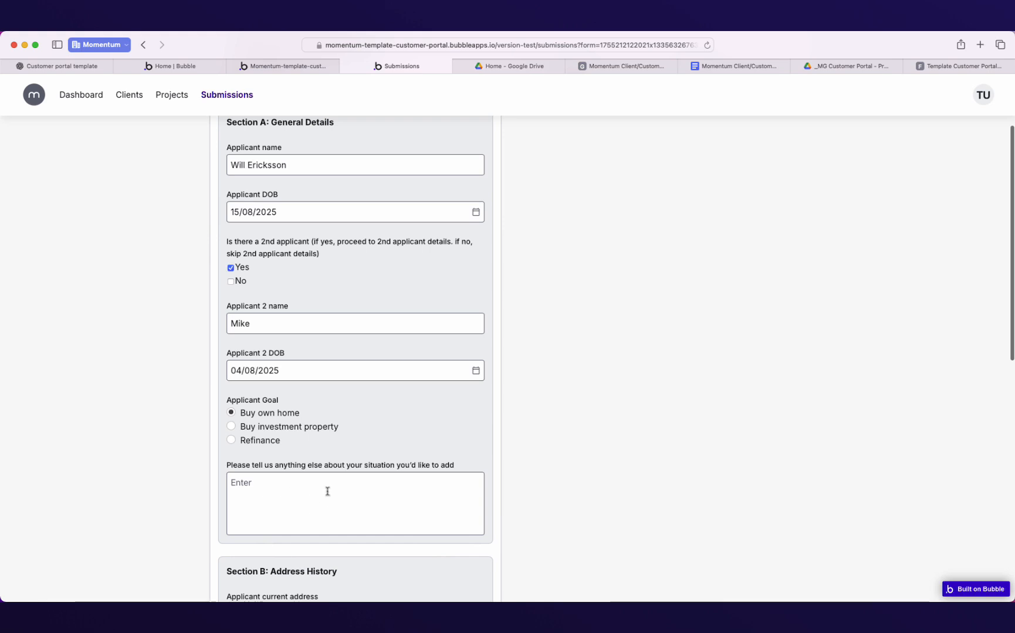
{"action": "scroll", "coordinate": [361, 327], "scroll_direction": "down", "scroll_amount": 9}
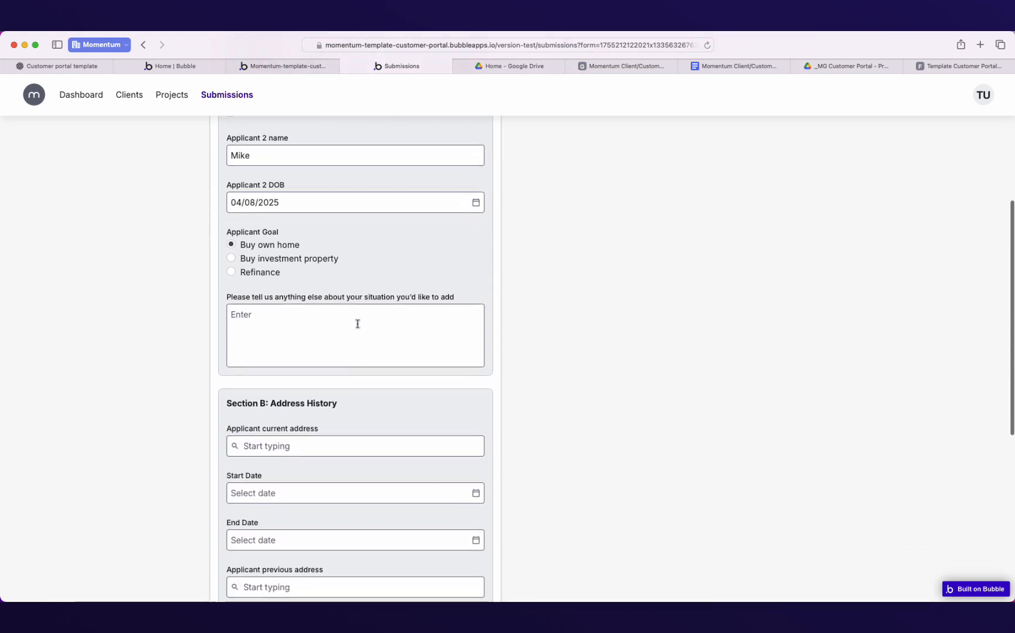
{"action": "scroll", "coordinate": [358, 329], "scroll_direction": "down", "scroll_amount": 1}
{"action": "scroll", "coordinate": [293, 343], "scroll_direction": "down", "scroll_amount": 3}
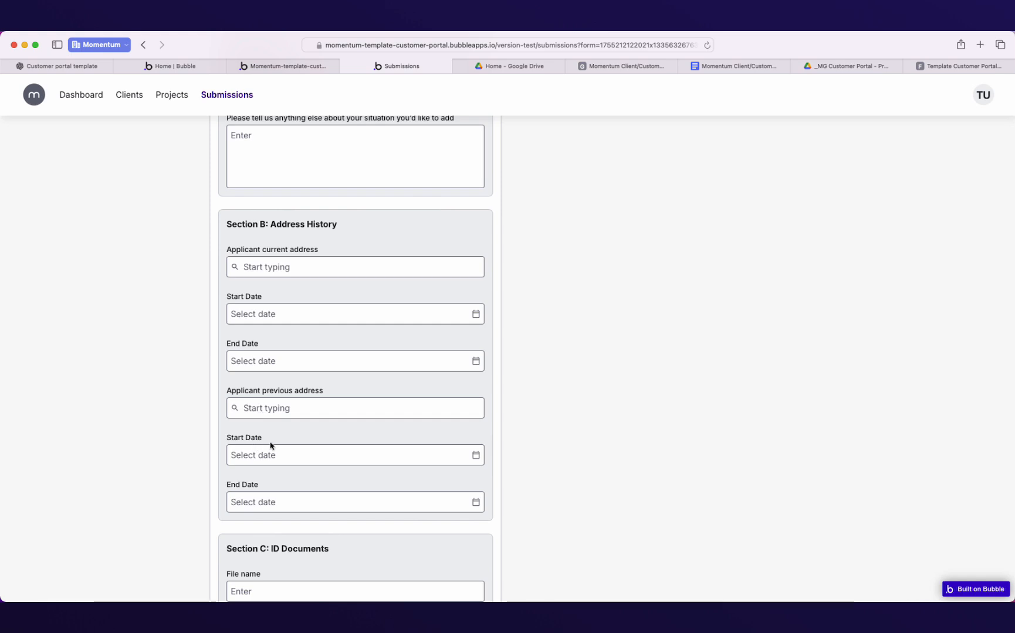
{"action": "scroll", "coordinate": [271, 399], "scroll_direction": "down", "scroll_amount": 3}
{"action": "scroll", "coordinate": [283, 444], "scroll_direction": "down", "scroll_amount": 5}
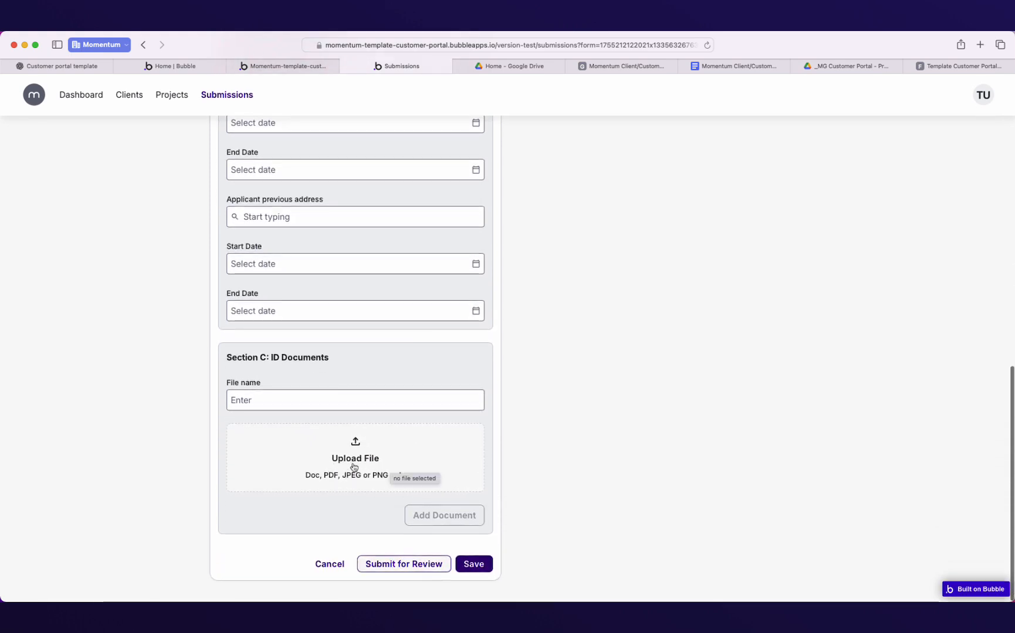
{"action": "left_click", "coordinate": [392, 563]}
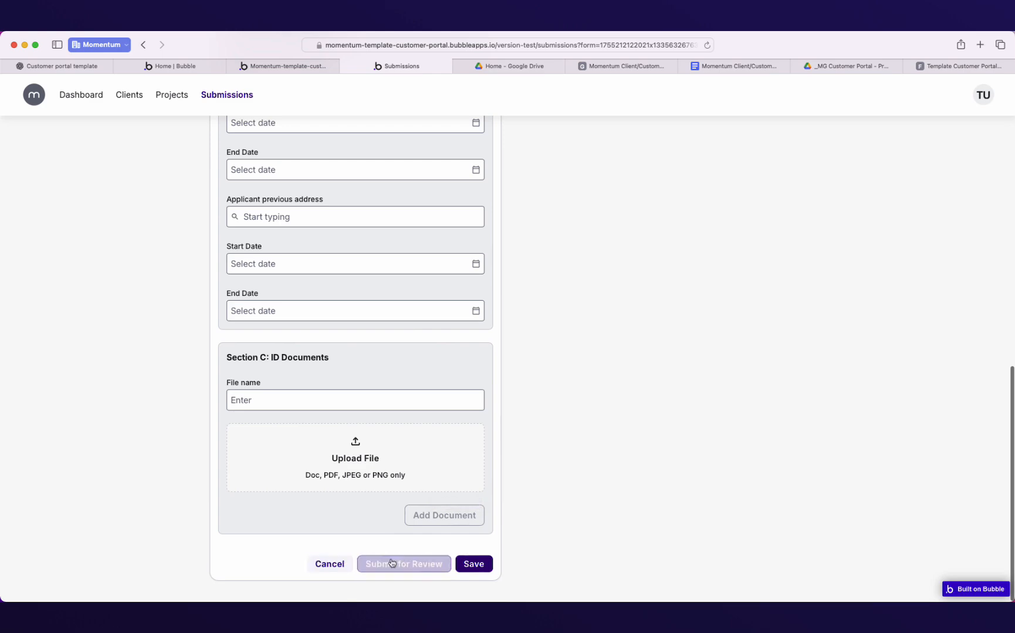
{"action": "left_click", "coordinate": [476, 564]}
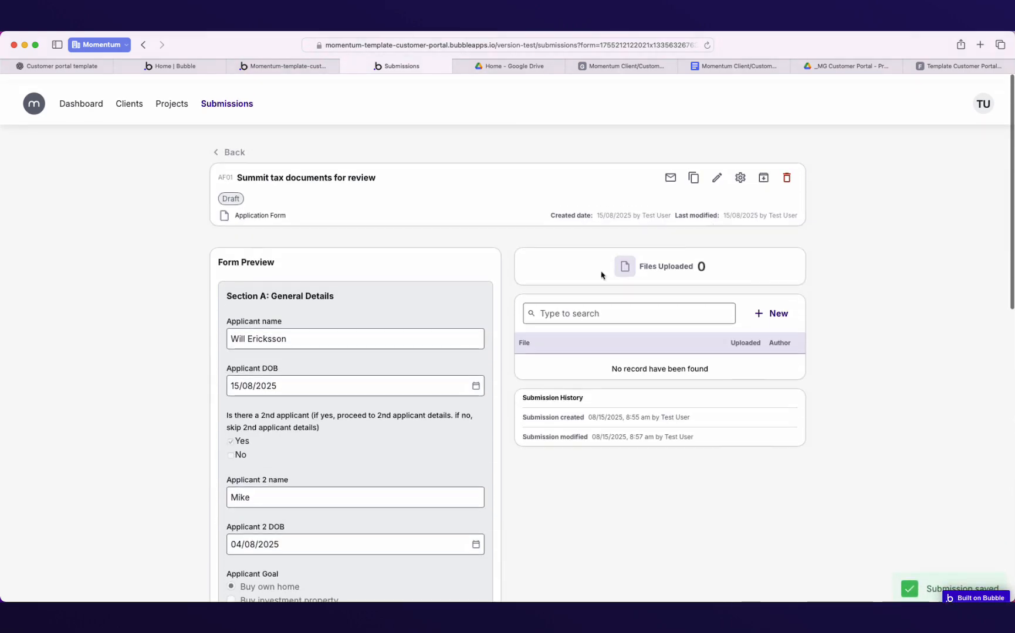
{"action": "scroll", "coordinate": [433, 301], "scroll_direction": "down", "scroll_amount": 15}
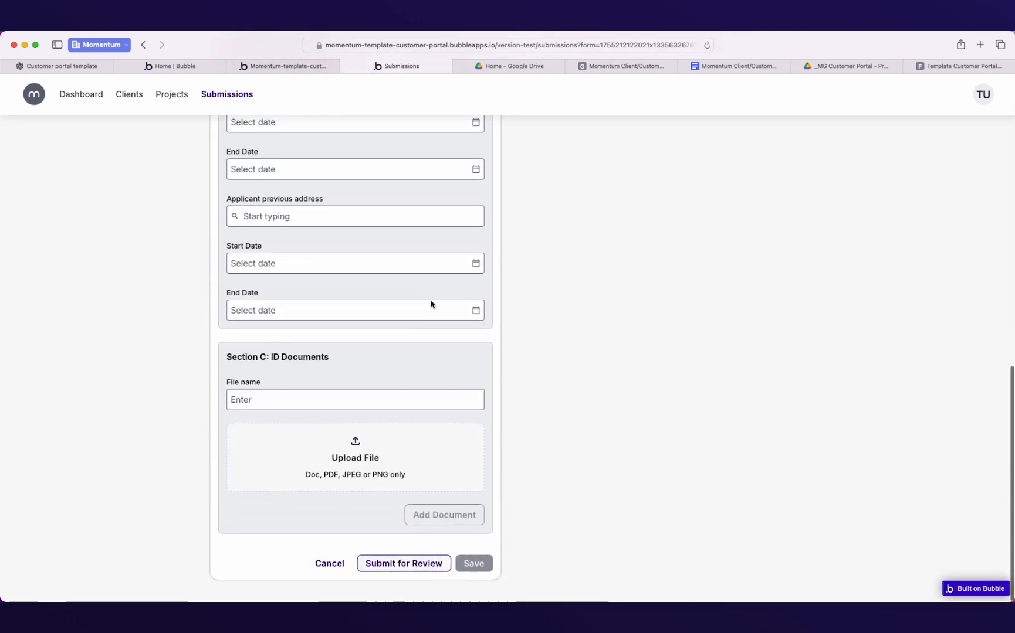
Send AF01 for review, reopen it from the Submissions list, and bring up Delete Item.
{"action": "left_click", "coordinate": [404, 568]}
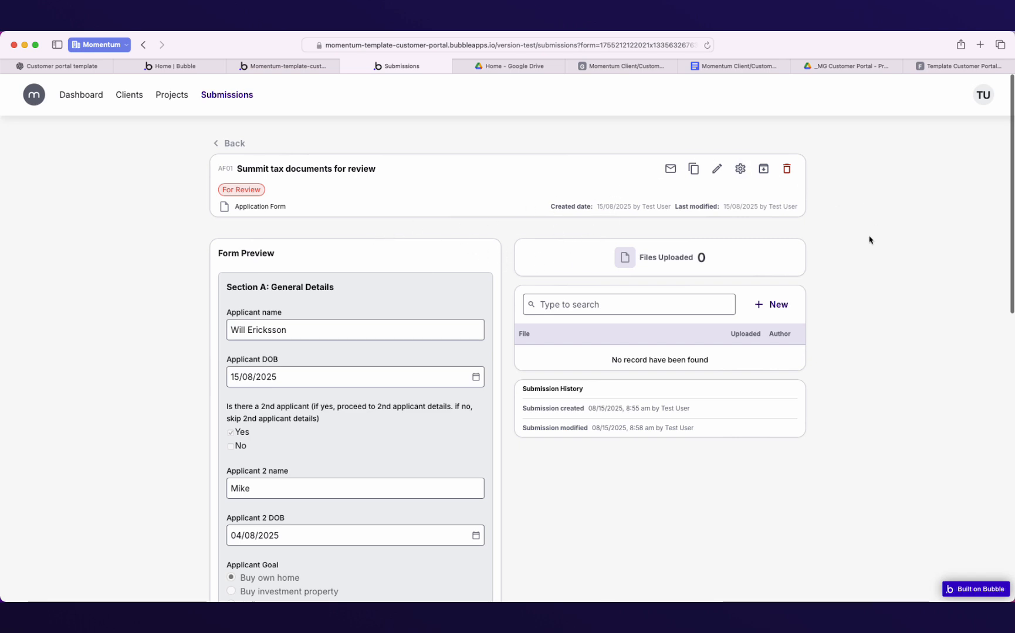
{"action": "left_click", "coordinate": [227, 144]}
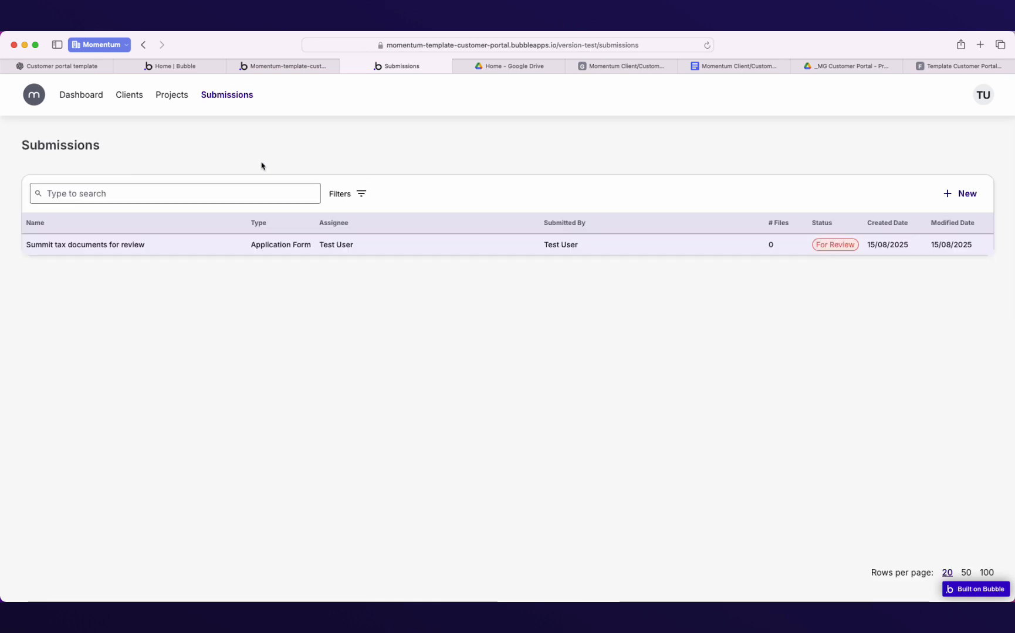
{"action": "left_click", "coordinate": [648, 249]}
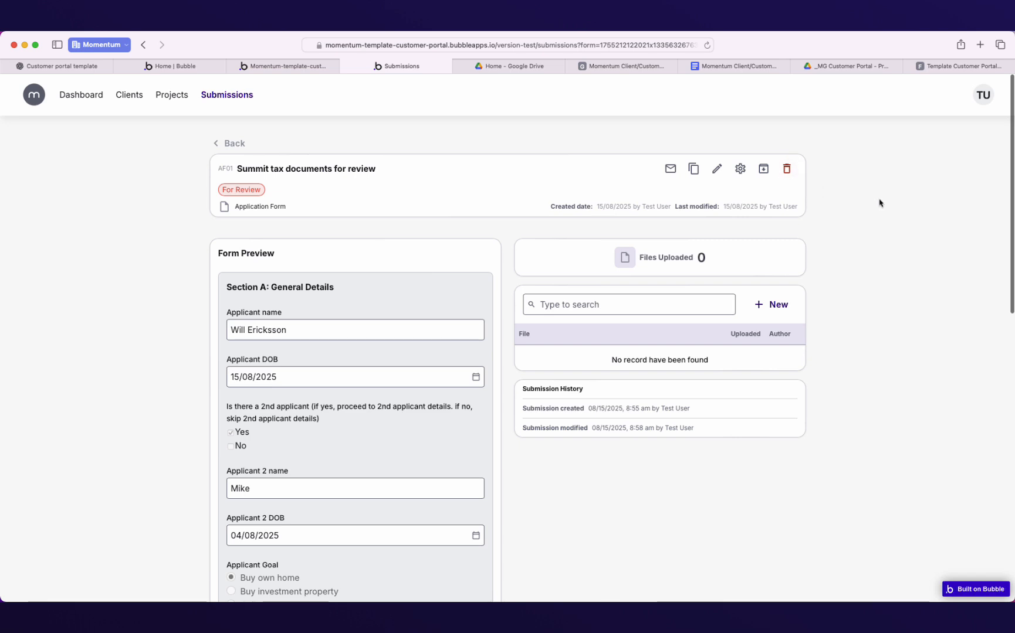
{"action": "left_click", "coordinate": [790, 175]}
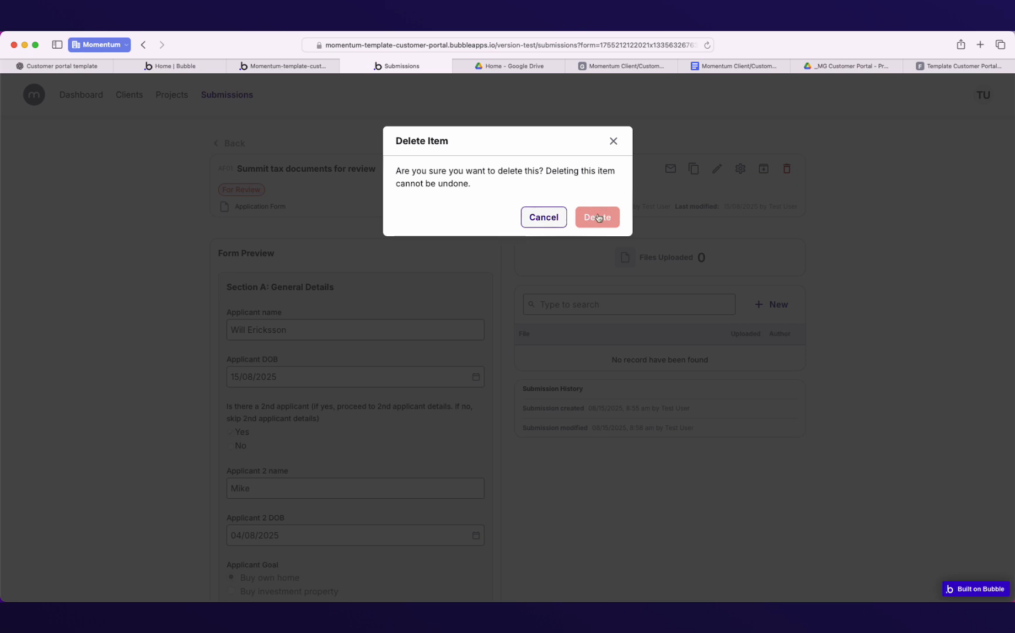
Cancel both the delete and archive prompts, keeping 'Summit tax documents for review', and return to Submissions.
{"action": "left_click", "coordinate": [614, 142]}
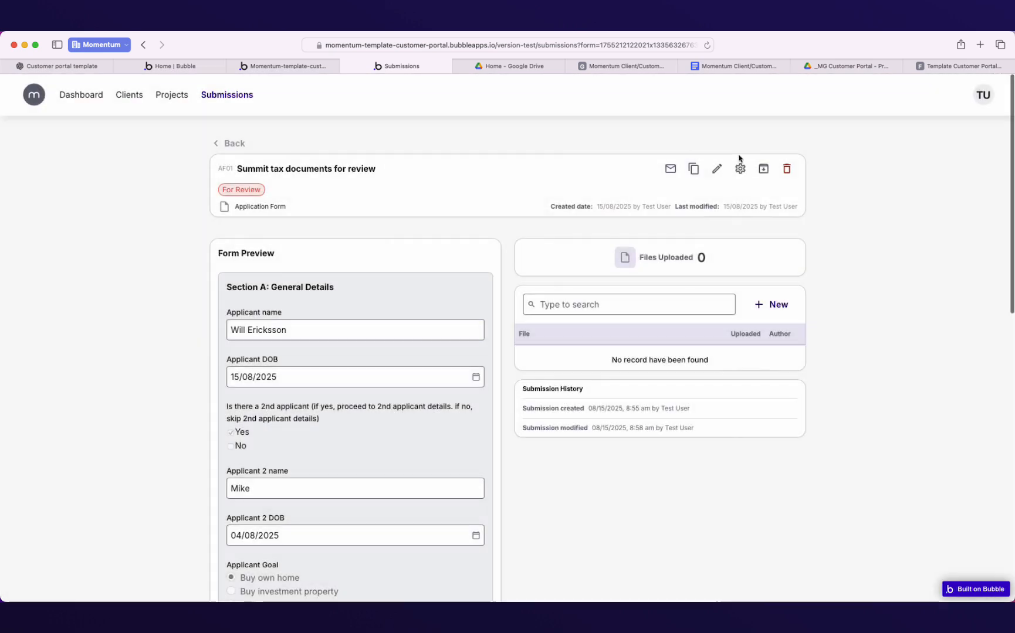
{"action": "left_click", "coordinate": [764, 179]}
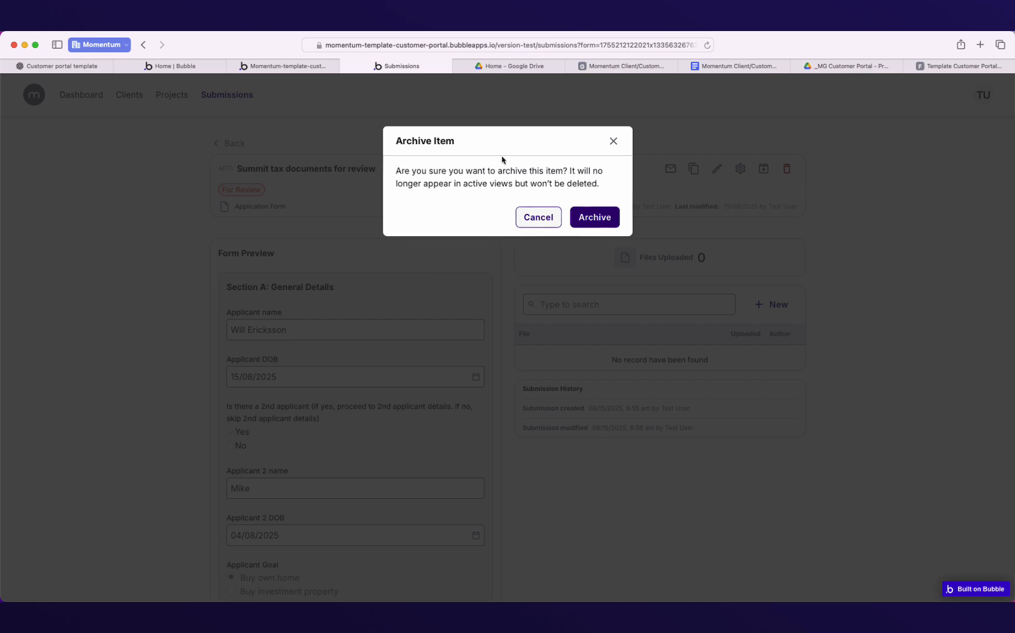
{"action": "left_click", "coordinate": [611, 143]}
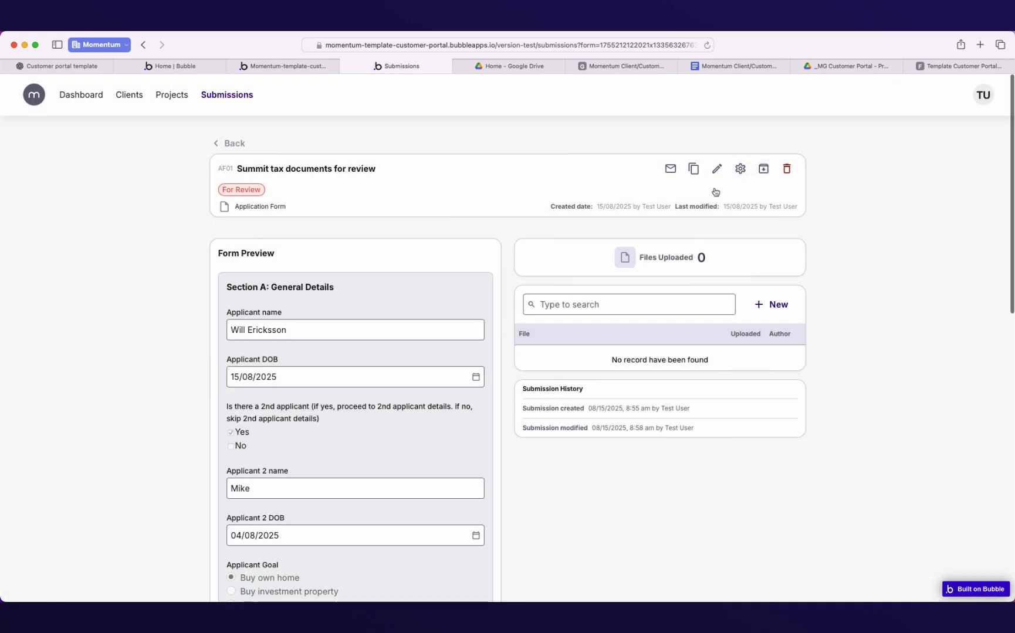
{"action": "left_click", "coordinate": [227, 97]}
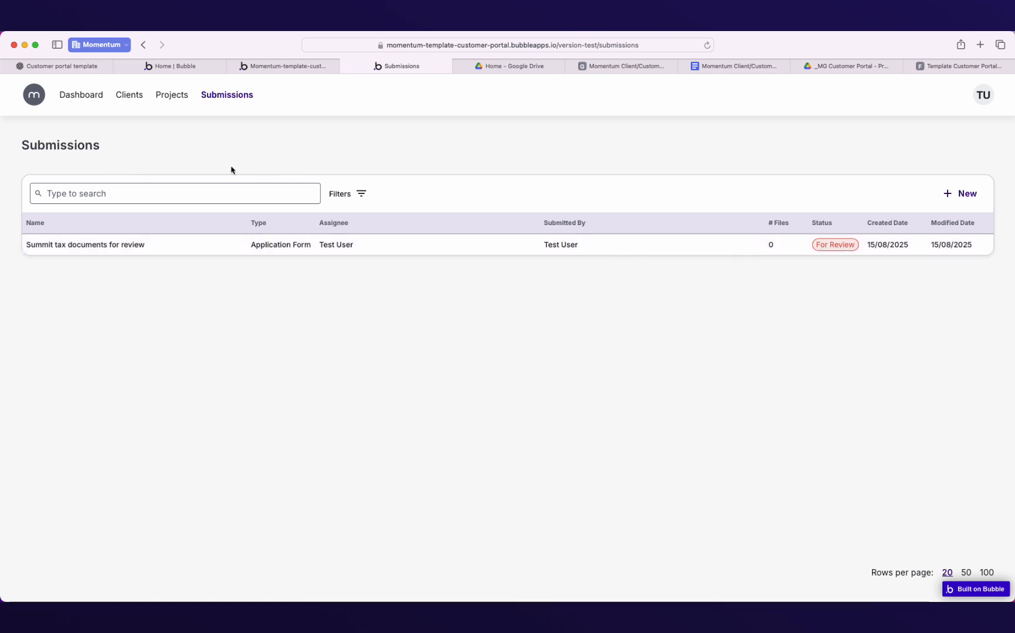
Switch the Company Tax Returns project from Draft to Current, then return to the Dashboard.
{"action": "left_click", "coordinate": [91, 100]}
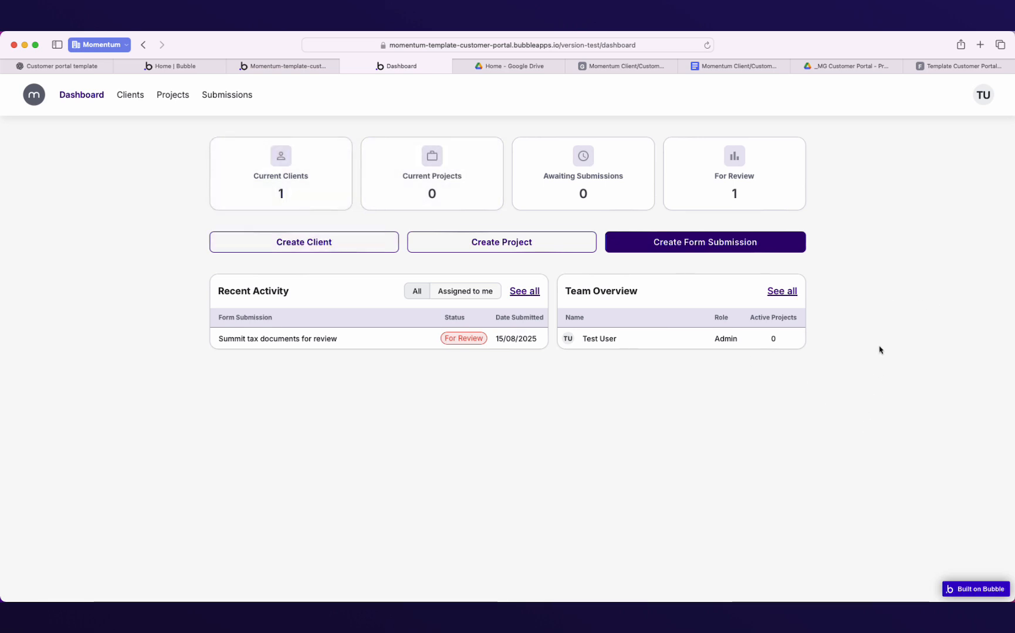
{"action": "left_click", "coordinate": [456, 205]}
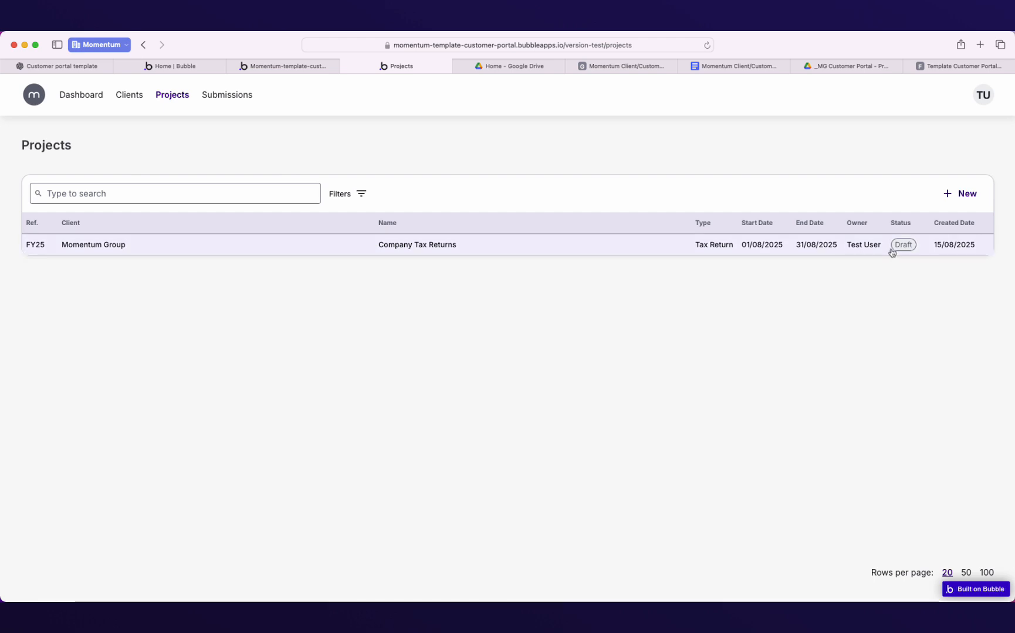
{"action": "left_click", "coordinate": [893, 250]}
{"action": "left_click", "coordinate": [909, 272]}
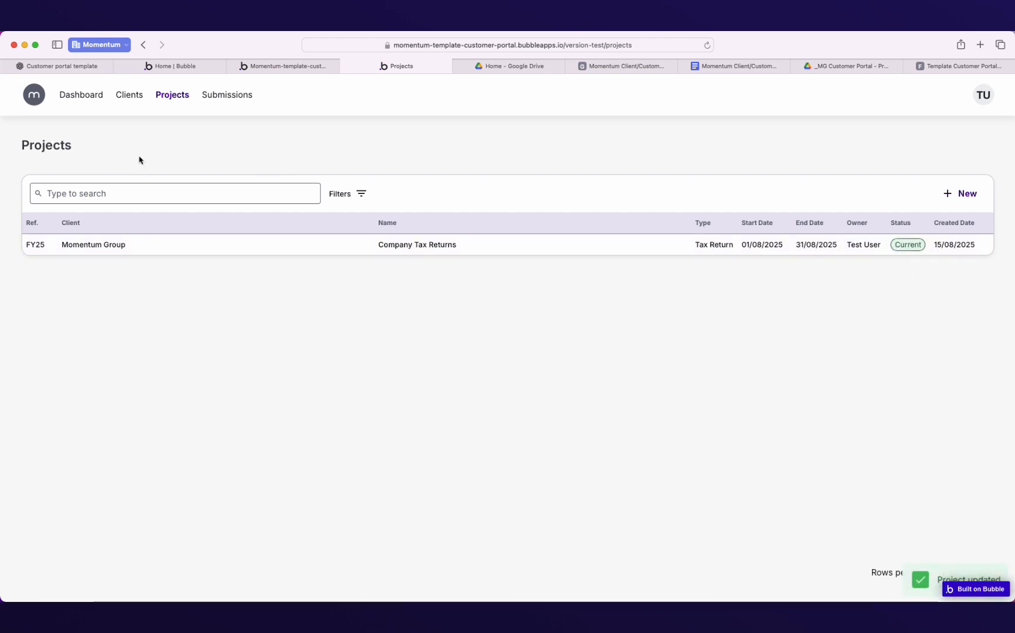
{"action": "left_click", "coordinate": [79, 103]}
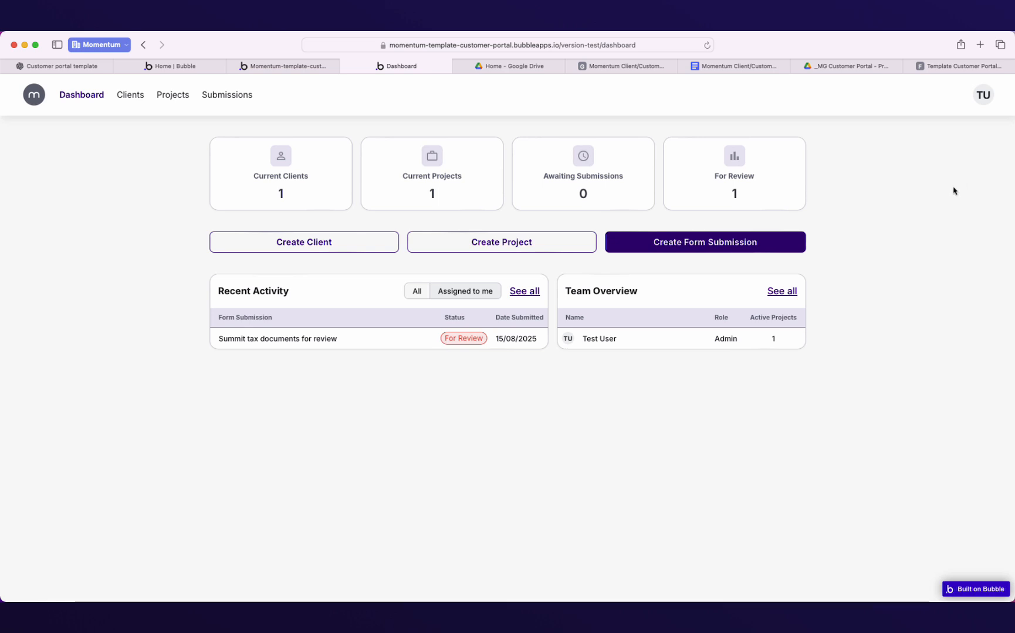
Open Settings from the TU avatar, try editing the name and email fields, then cancel without saving.
{"action": "left_click", "coordinate": [983, 99]}
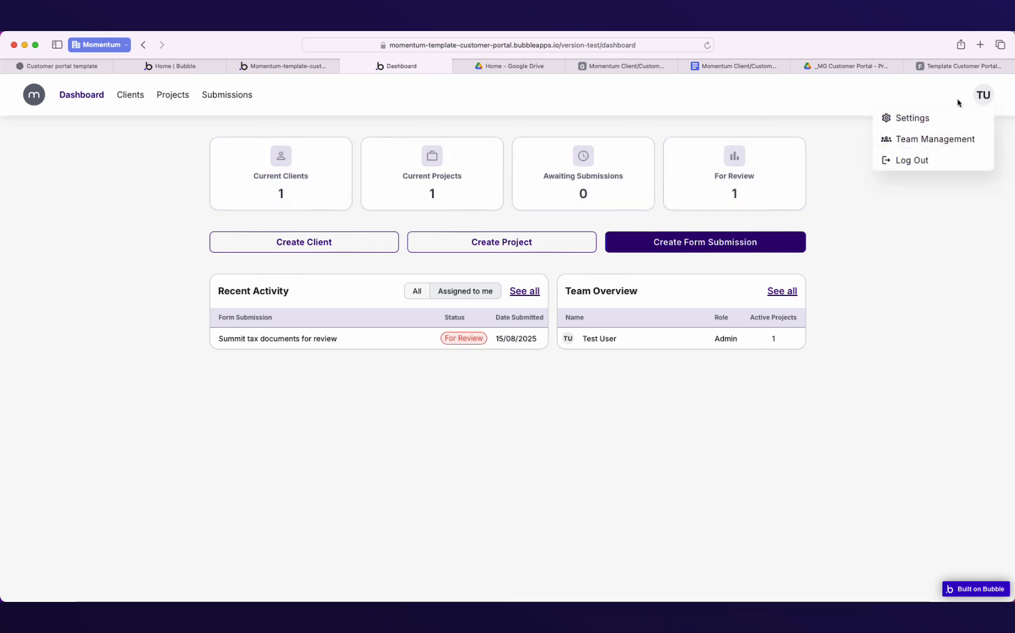
{"action": "left_click", "coordinate": [915, 119]}
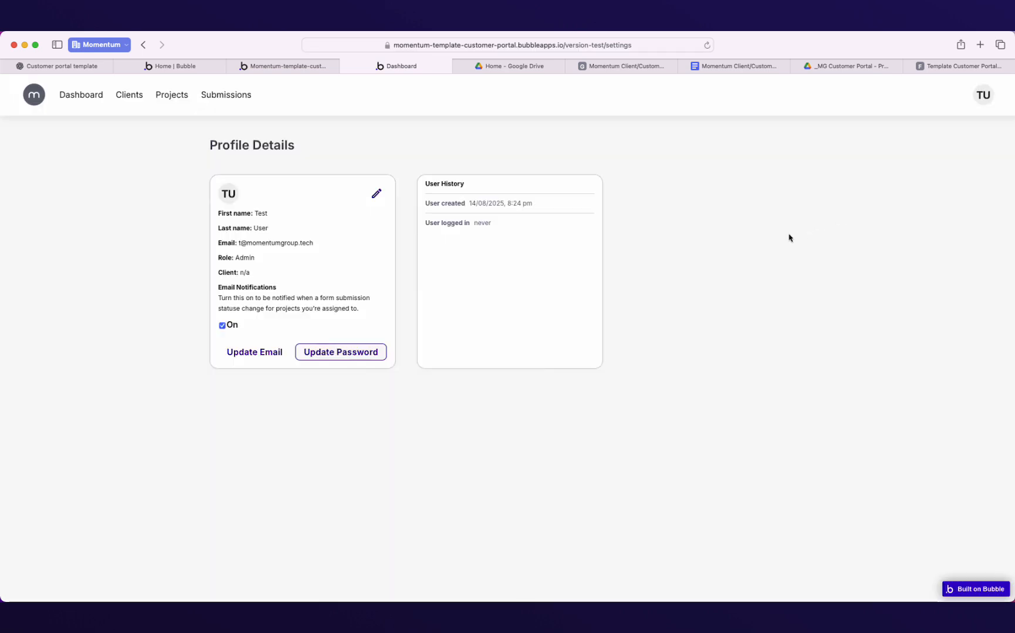
{"action": "left_click", "coordinate": [377, 197]}
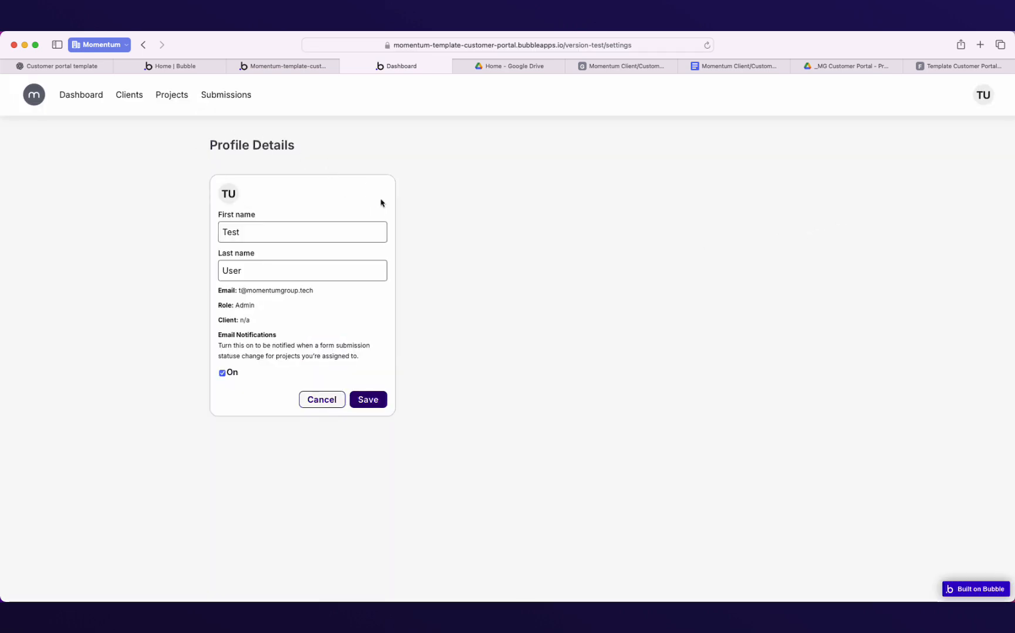
{"action": "mouse_move", "coordinate": [352, 233]}
{"action": "left_mouse_down"}
{"action": "mouse_move", "coordinate": [214, 237]}
{"action": "mouse_move", "coordinate": [216, 268]}
{"action": "left_mouse_up"}
{"action": "left_click_drag", "start_coordinate": [241, 231], "coordinate": [220, 231]}
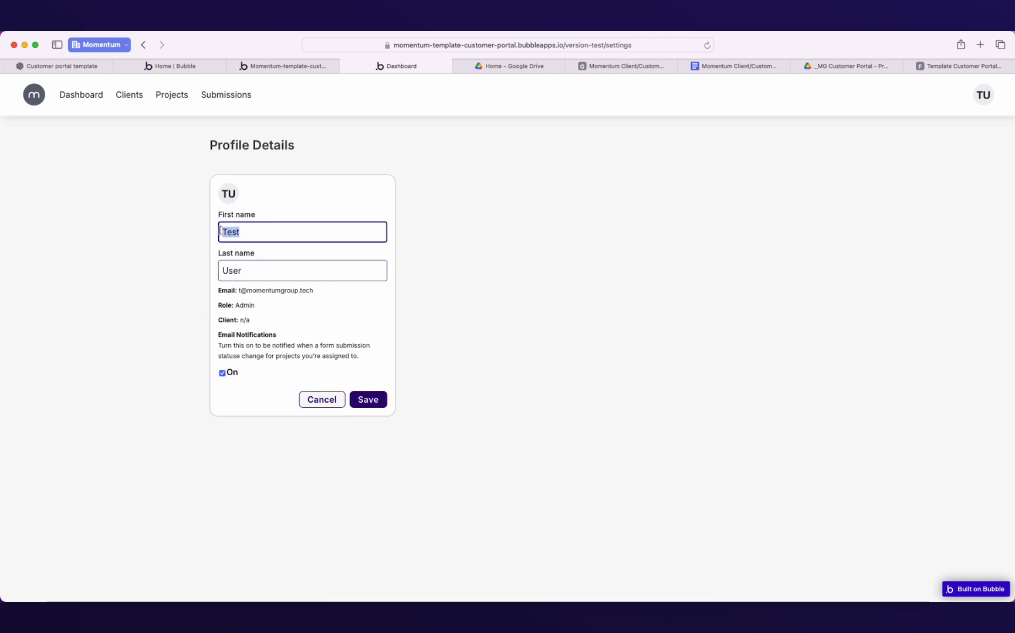
{"action": "left_click", "coordinate": [321, 292]}
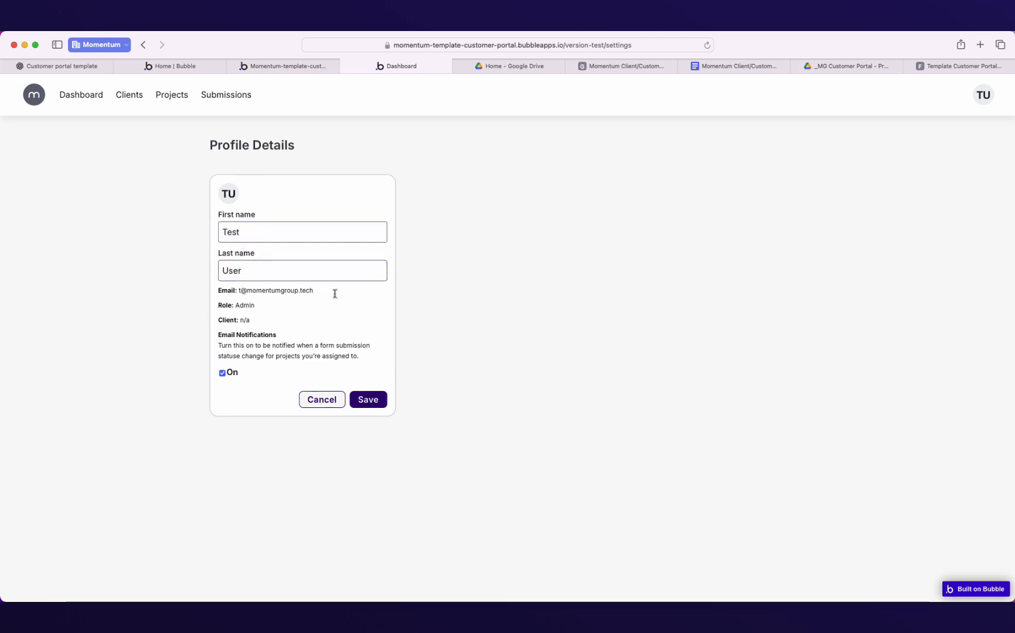
{"action": "left_click_drag", "start_coordinate": [335, 294], "coordinate": [214, 298]}
{"action": "left_click", "coordinate": [228, 309]}
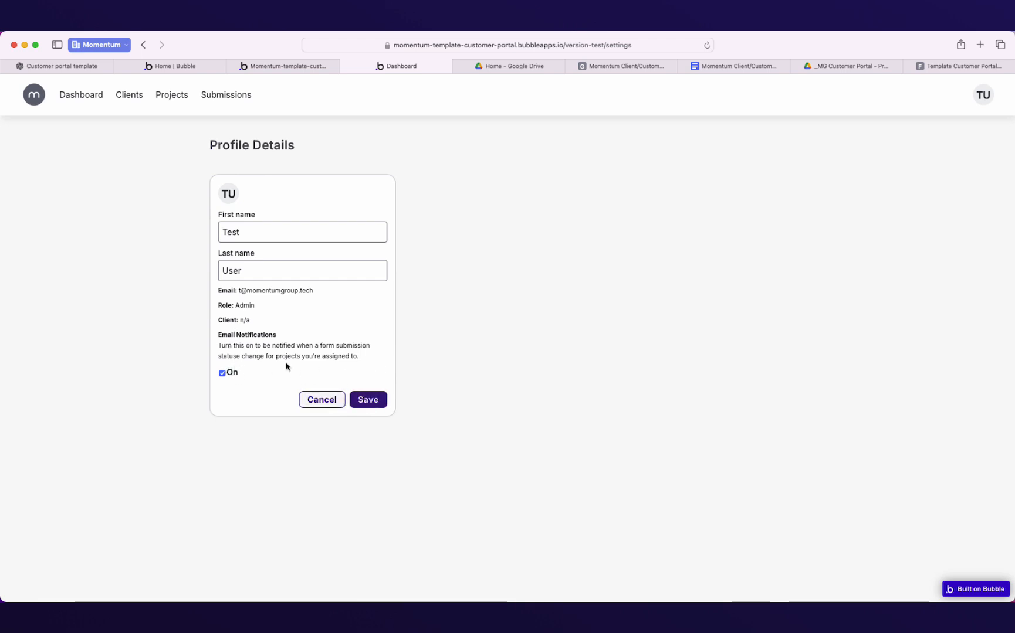
{"action": "left_click", "coordinate": [323, 402]}
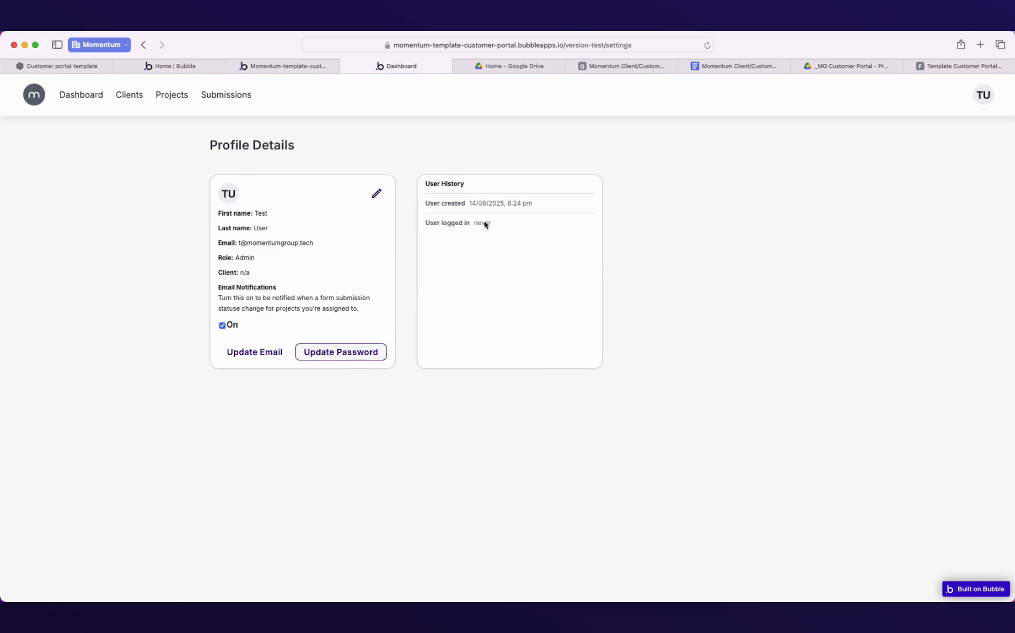
Check the Update Email and Update Password options, dismissing each unchanged, then return to the Dashboard.
{"action": "left_click", "coordinate": [279, 356]}
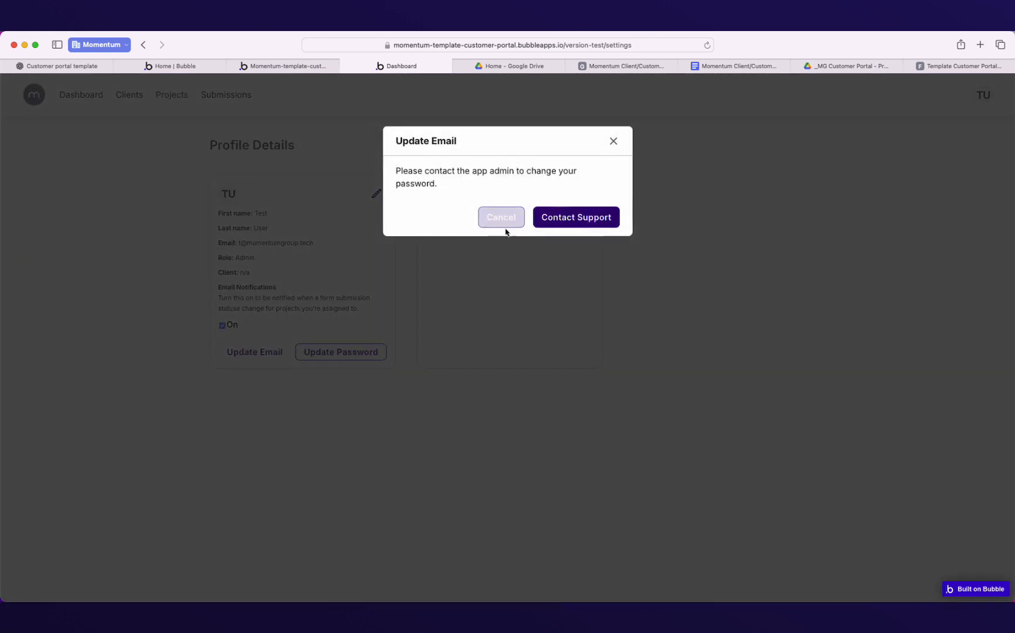
{"action": "left_click", "coordinate": [614, 143]}
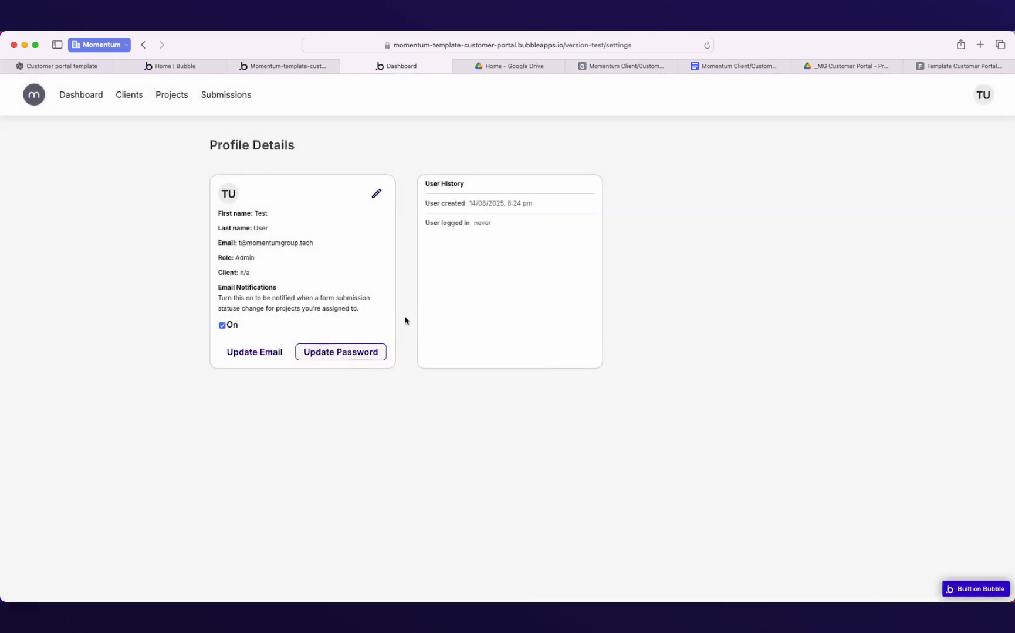
{"action": "left_click", "coordinate": [337, 352]}
{"action": "left_click", "coordinate": [545, 365]}
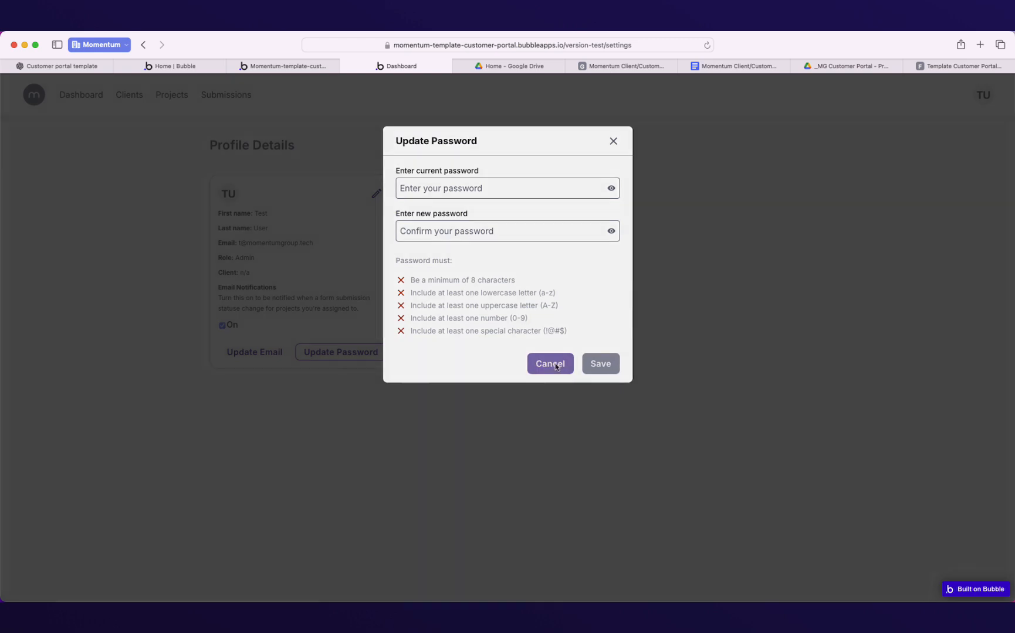
{"action": "left_click", "coordinate": [267, 355]}
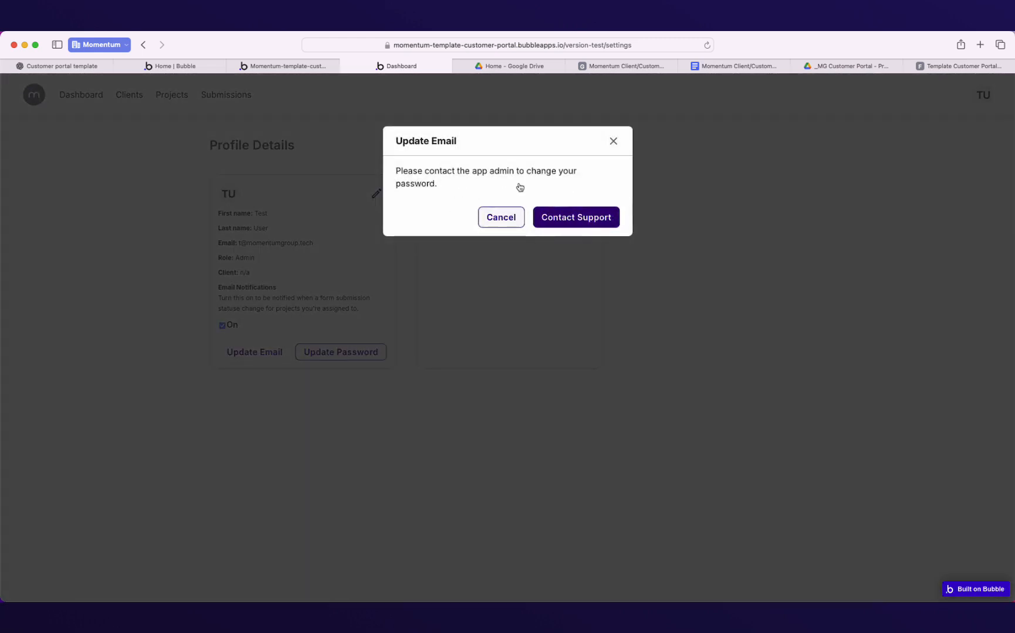
{"action": "left_click", "coordinate": [613, 141]}
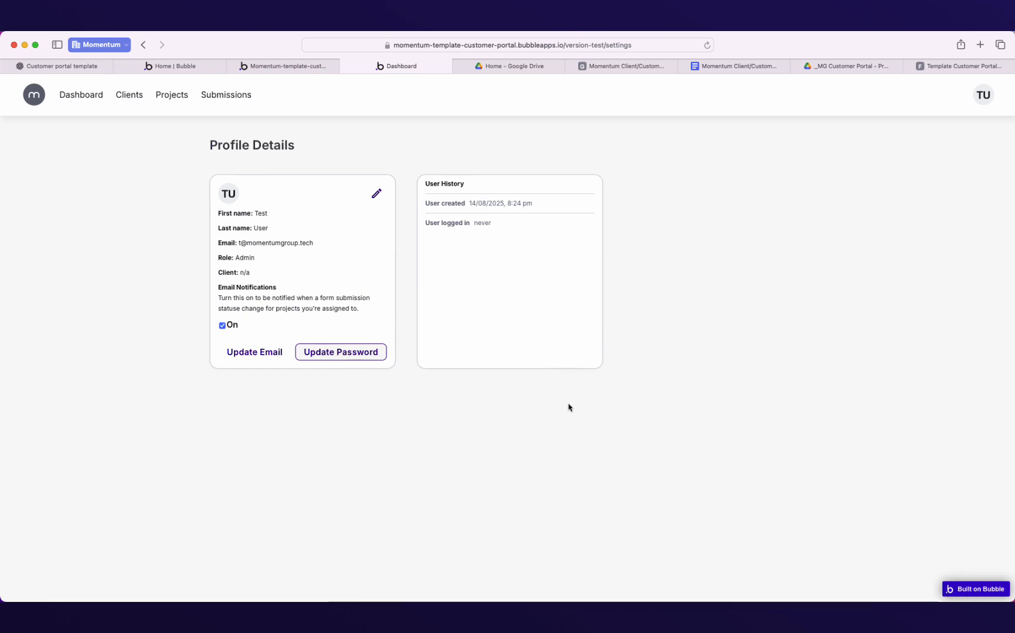
{"action": "left_click", "coordinate": [77, 96]}
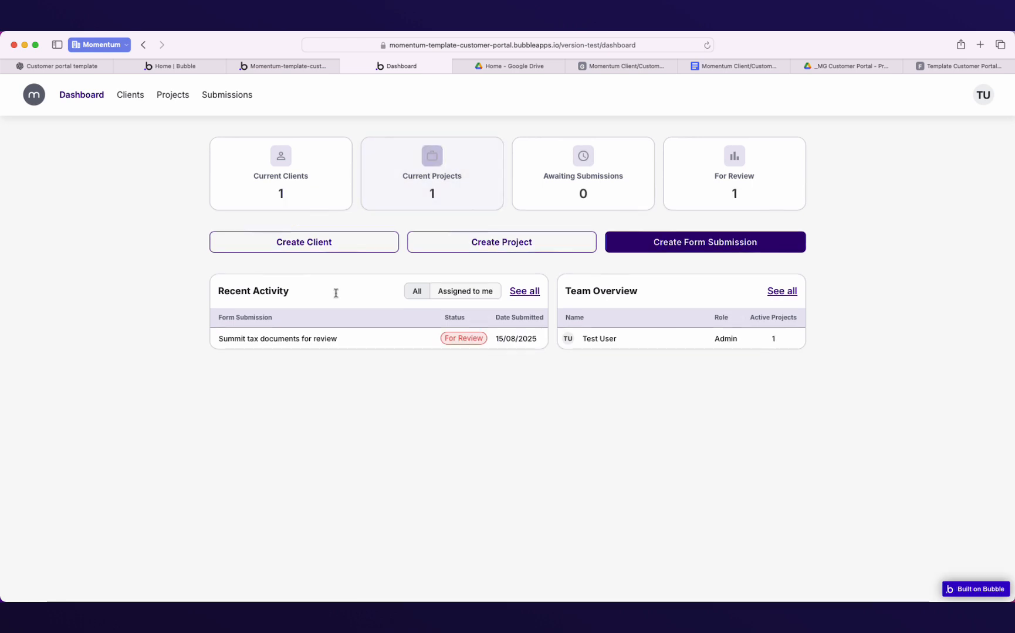